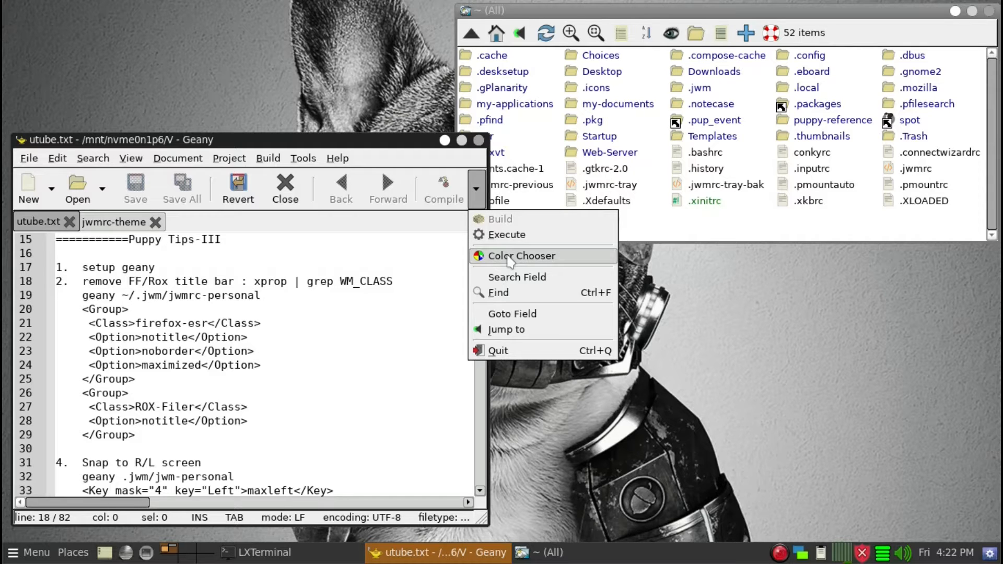
{"action": "left_click", "coordinate": [444, 251]}
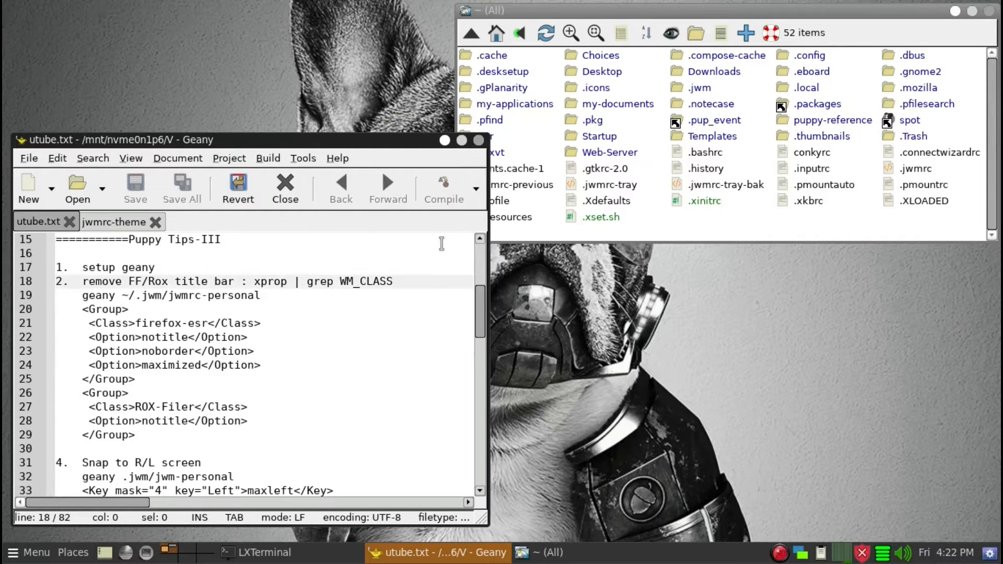
{"action": "left_click_drag", "start_coordinate": [355, 137], "coordinate": [359, 147]}
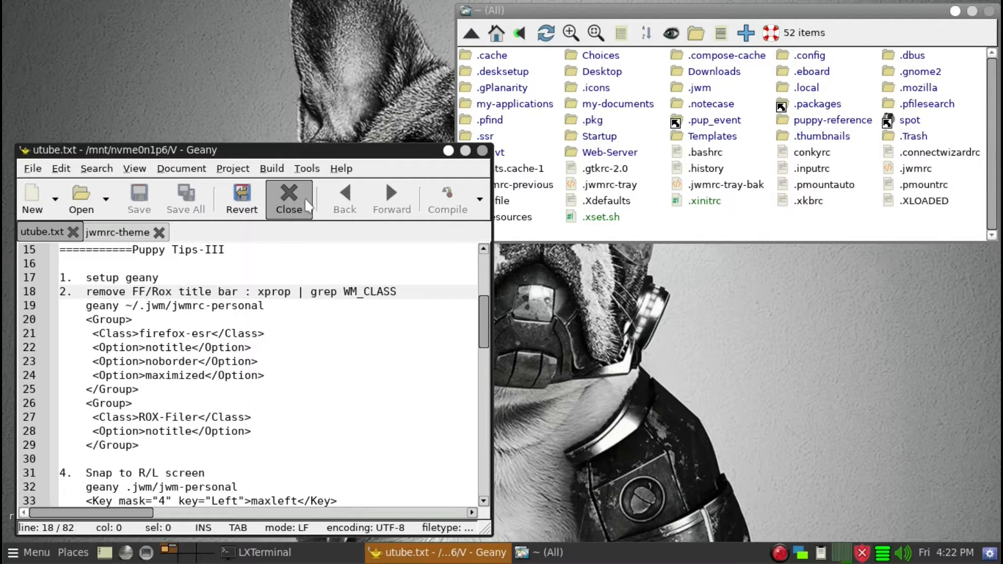
{"action": "left_click", "coordinate": [354, 362]}
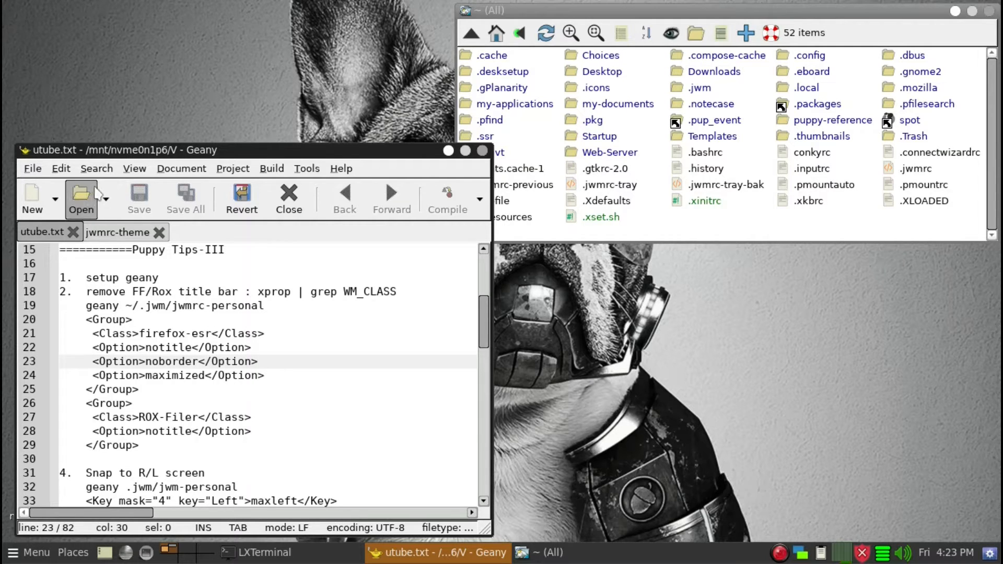
Open Preferences and, in the interface settings, turn on the sidebar while turning off its symbol list
{"action": "left_click", "coordinate": [61, 169]}
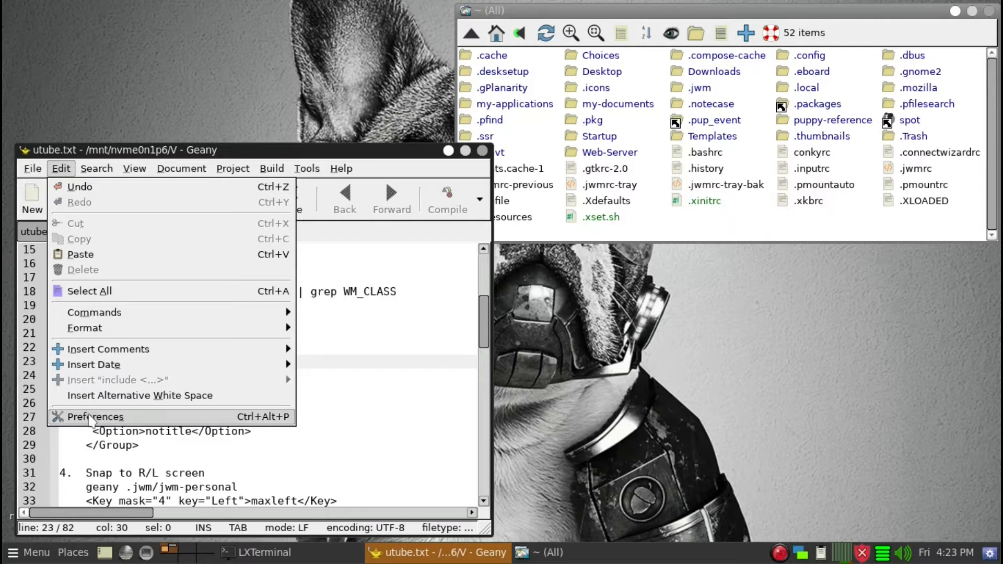
{"action": "left_click", "coordinate": [90, 417]}
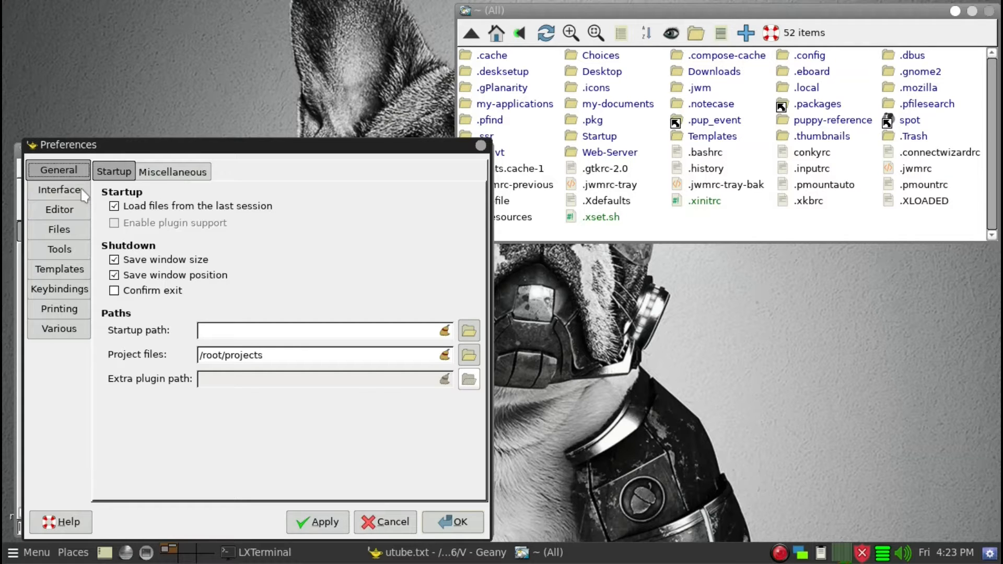
{"action": "left_click", "coordinate": [60, 190]}
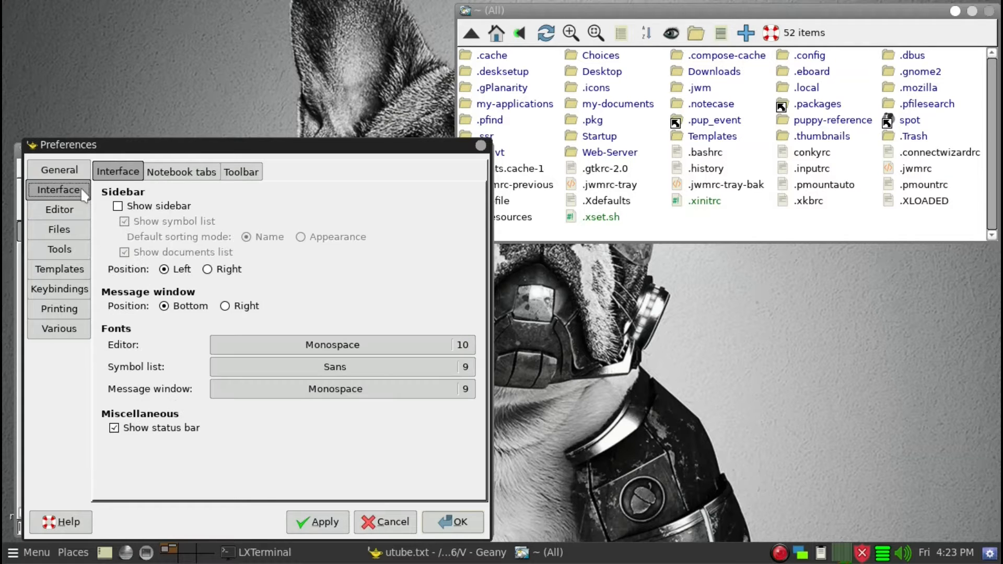
{"action": "left_click", "coordinate": [118, 207]}
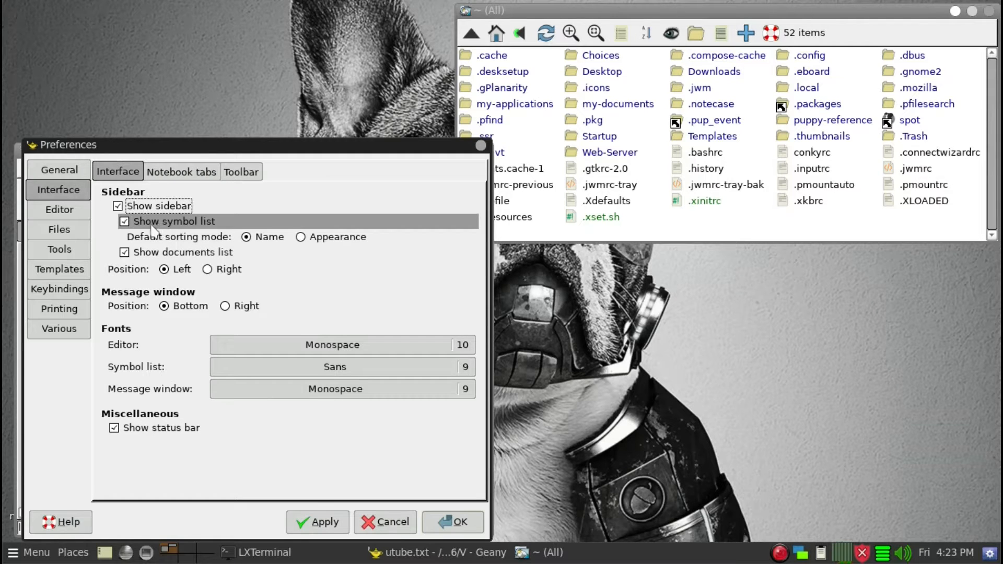
{"action": "left_click", "coordinate": [124, 222]}
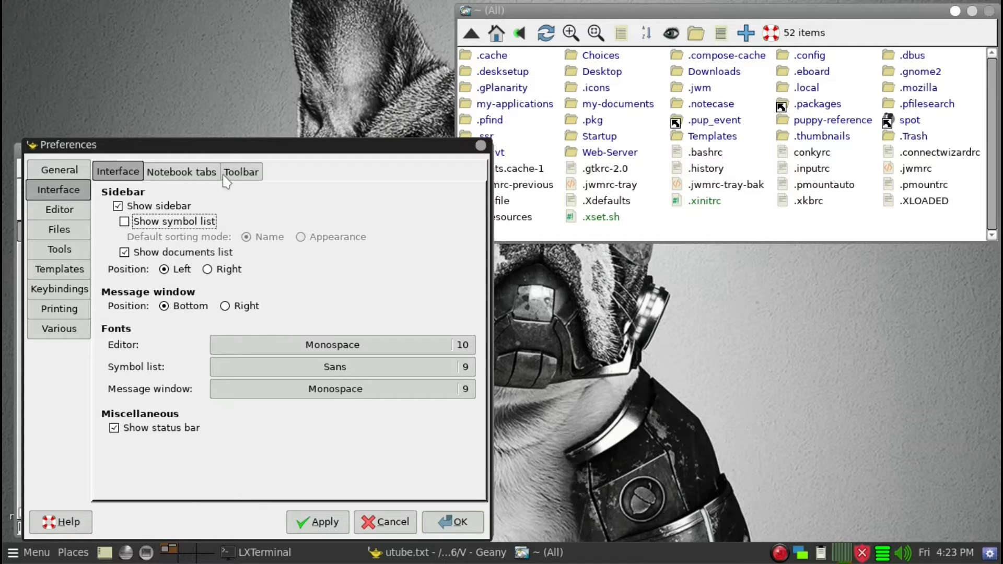
Enable appending the toolbar to the menu bar
{"action": "left_click", "coordinate": [241, 173]}
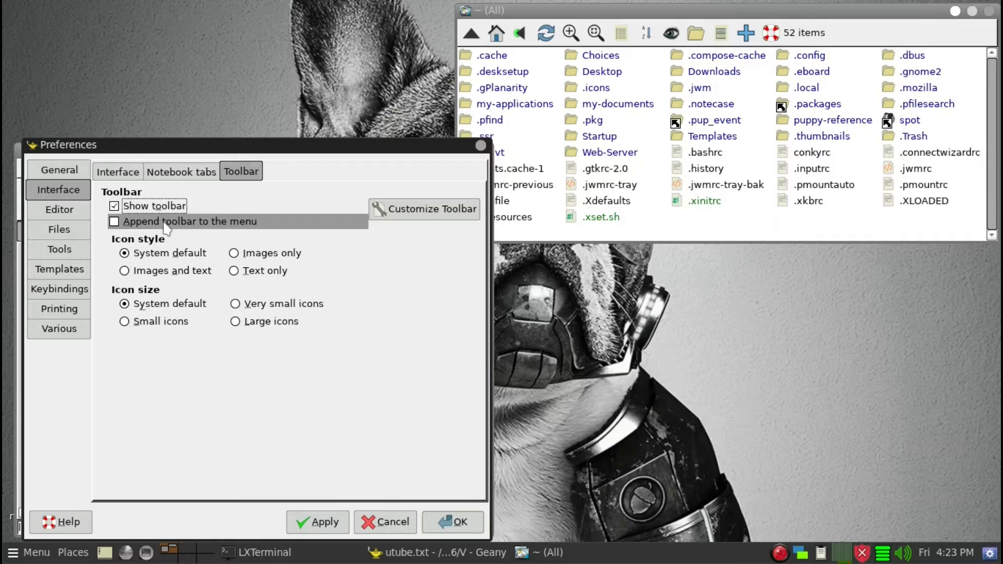
{"action": "left_click", "coordinate": [115, 222]}
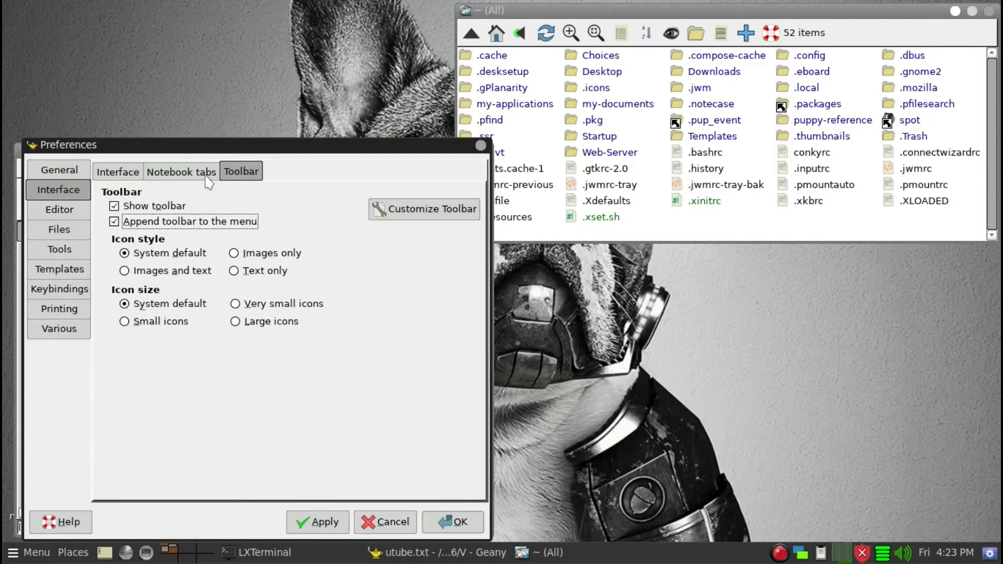
Open the toolbar customizer and remove New, Open and Save from the displayed items
{"action": "left_click_drag", "start_coordinate": [215, 145], "coordinate": [570, 140]}
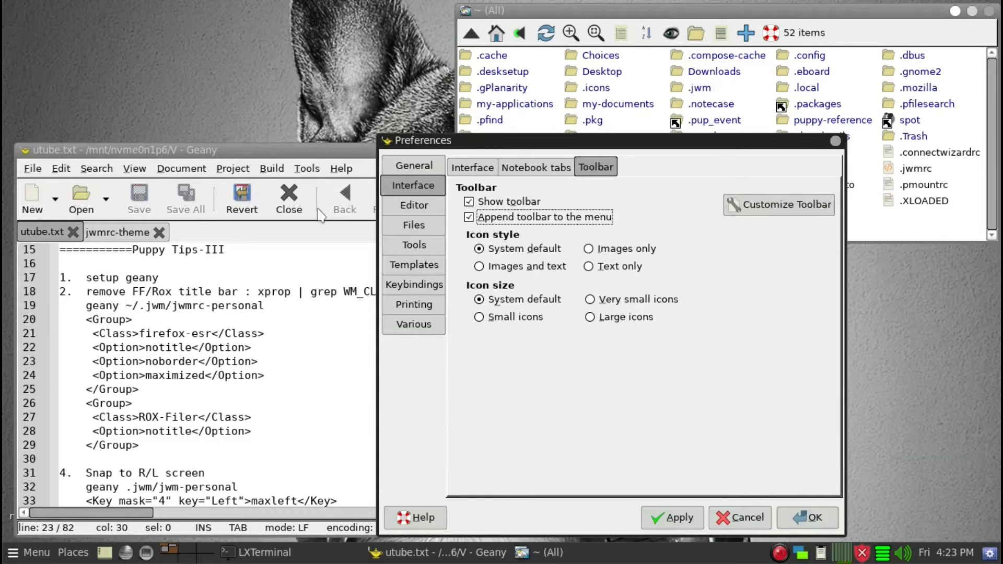
{"action": "left_click", "coordinate": [746, 210]}
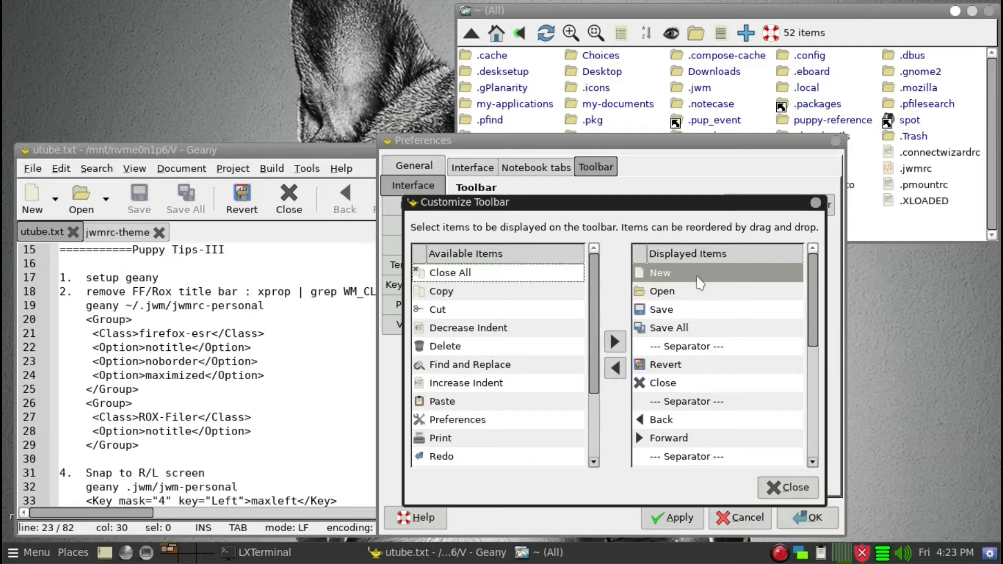
{"action": "left_click", "coordinate": [697, 277]}
{"action": "left_click", "coordinate": [621, 370]}
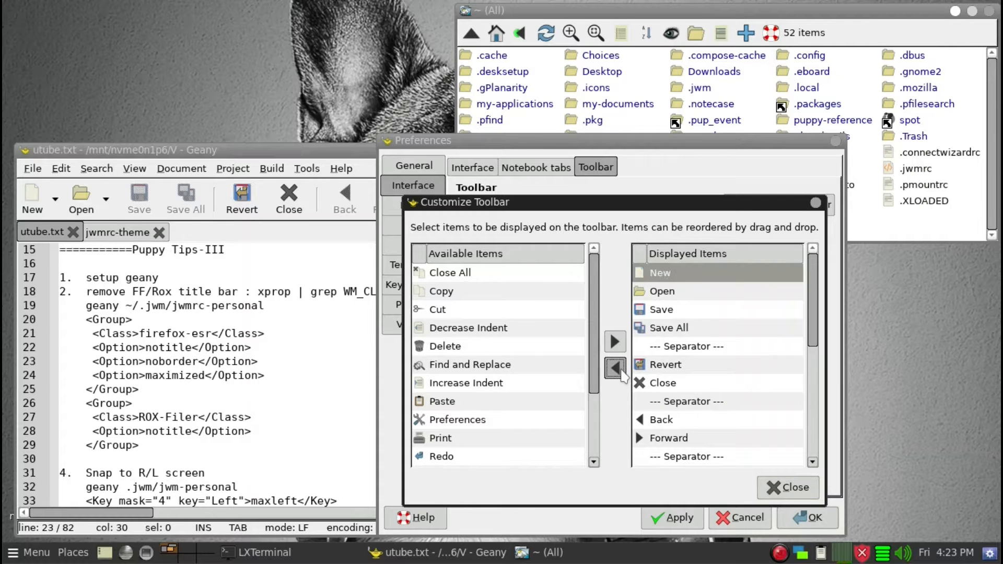
{"action": "left_click", "coordinate": [615, 368]}
{"action": "left_click", "coordinate": [615, 368]}
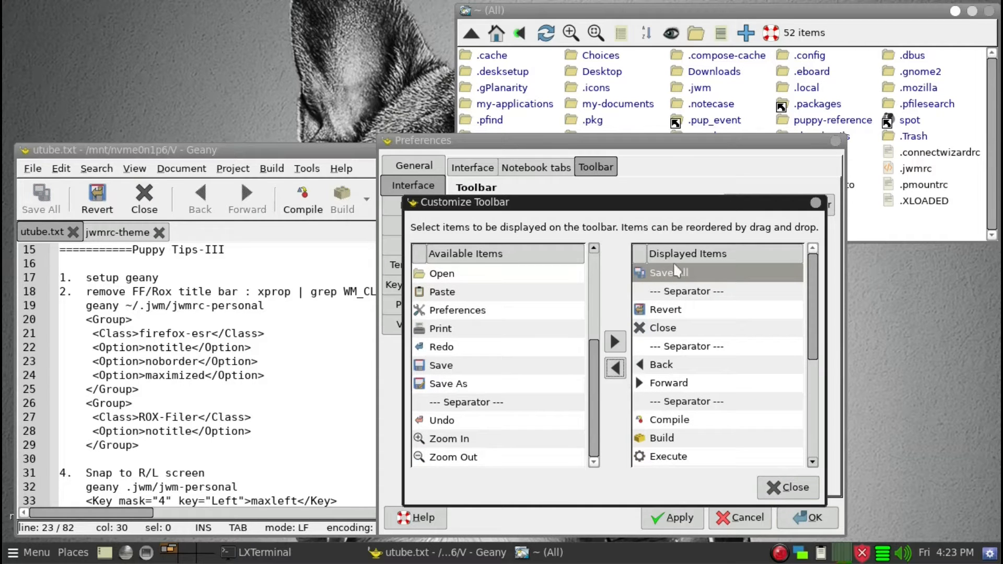
Remove every remaining toolbar item except Save All, one separator and Color Chooser, then close the customizer
{"action": "left_click", "coordinate": [673, 311]}
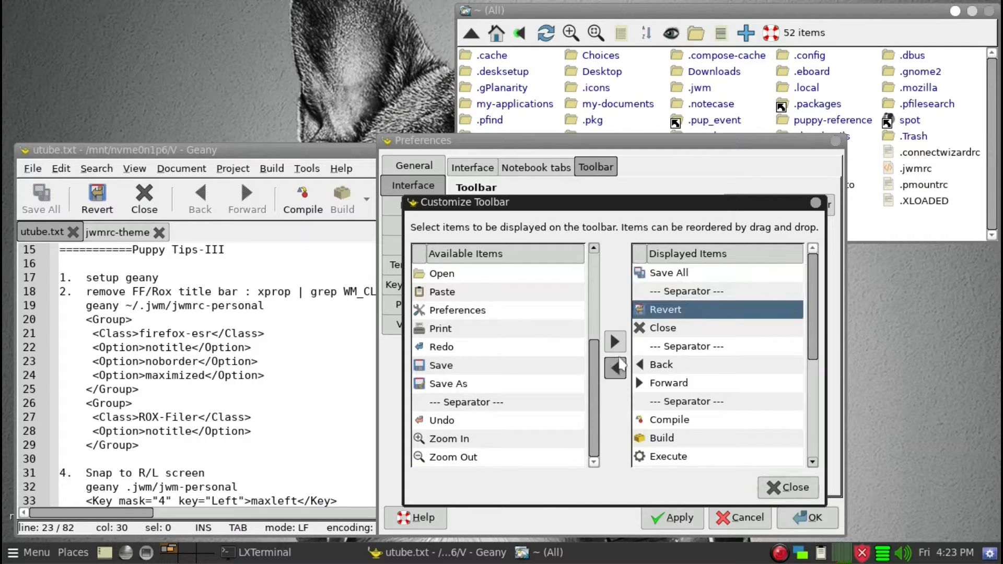
{"action": "left_click", "coordinate": [617, 369]}
{"action": "left_click", "coordinate": [615, 369]}
{"action": "left_click", "coordinate": [615, 369]}
{"action": "left_click", "coordinate": [615, 369]}
{"action": "left_click", "coordinate": [615, 368]}
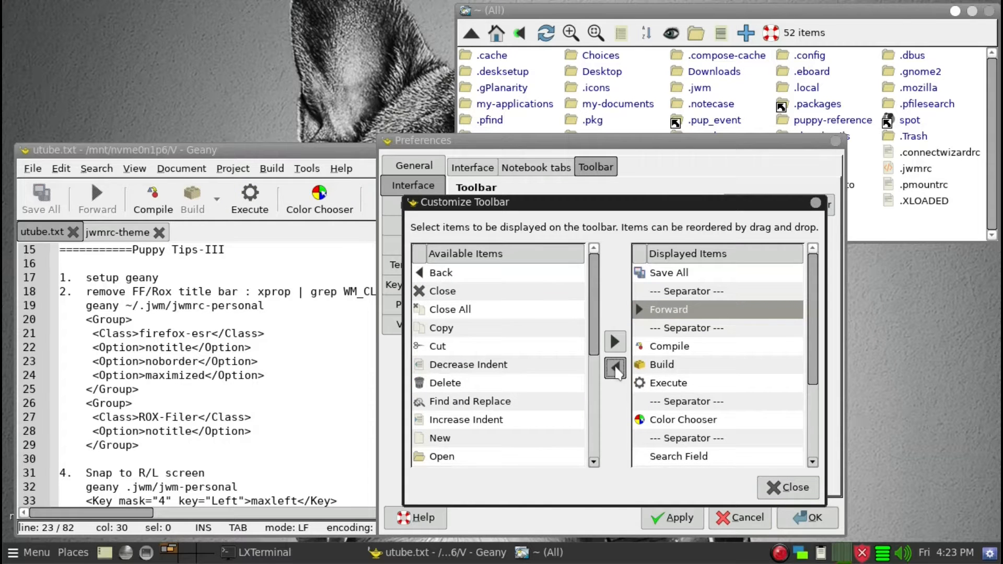
{"action": "left_click", "coordinate": [616, 368]}
{"action": "left_click", "coordinate": [615, 368]}
{"action": "left_click", "coordinate": [615, 369]}
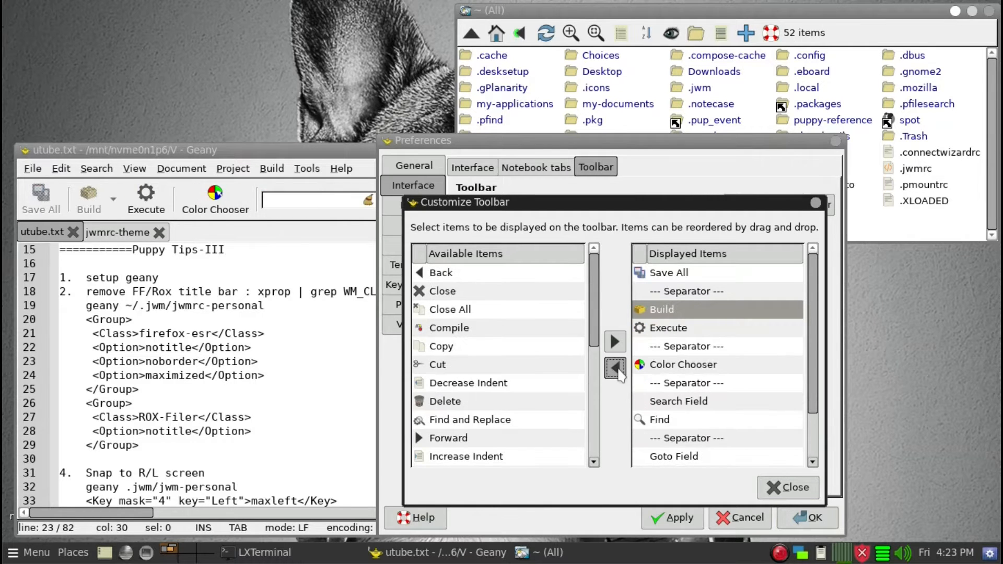
{"action": "left_click", "coordinate": [615, 369]}
{"action": "left_click", "coordinate": [615, 369]}
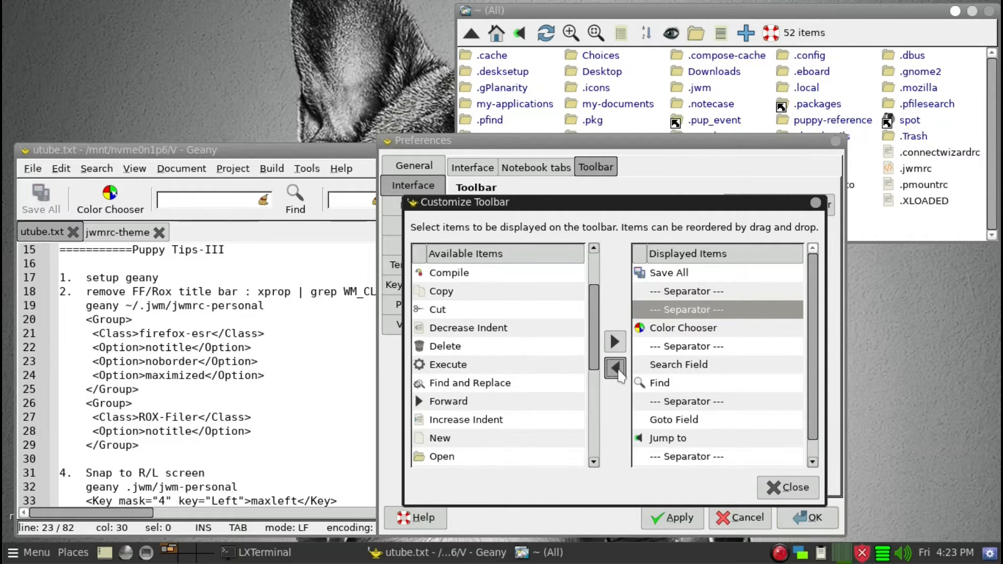
{"action": "left_click", "coordinate": [615, 368]}
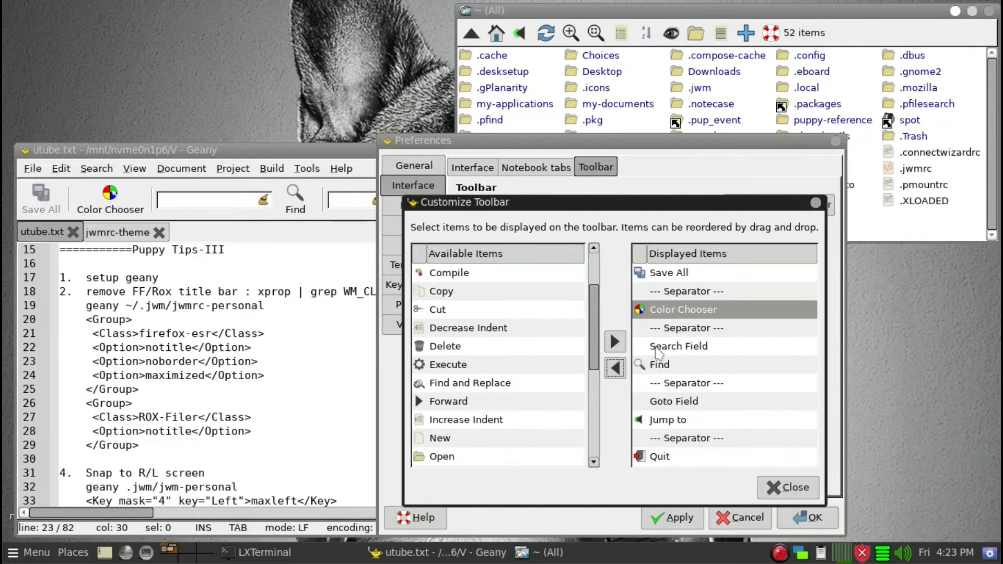
{"action": "left_click", "coordinate": [623, 372]}
{"action": "left_click", "coordinate": [623, 372]}
{"action": "left_click", "coordinate": [623, 372]}
{"action": "left_click", "coordinate": [623, 372]}
{"action": "left_click", "coordinate": [623, 371]}
{"action": "left_click", "coordinate": [623, 372]}
{"action": "left_click", "coordinate": [623, 372]}
{"action": "left_click", "coordinate": [623, 371]}
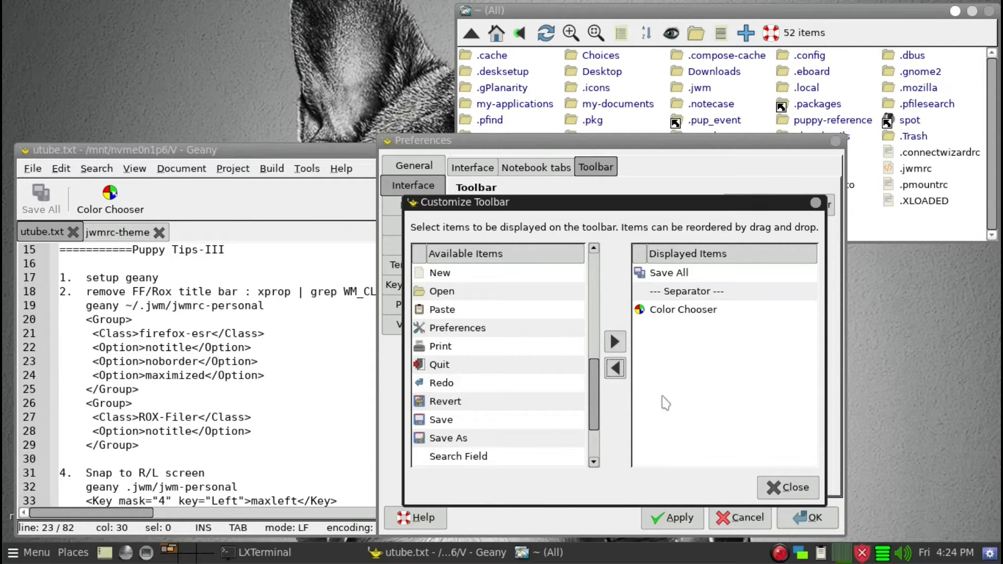
{"action": "left_click", "coordinate": [793, 488]}
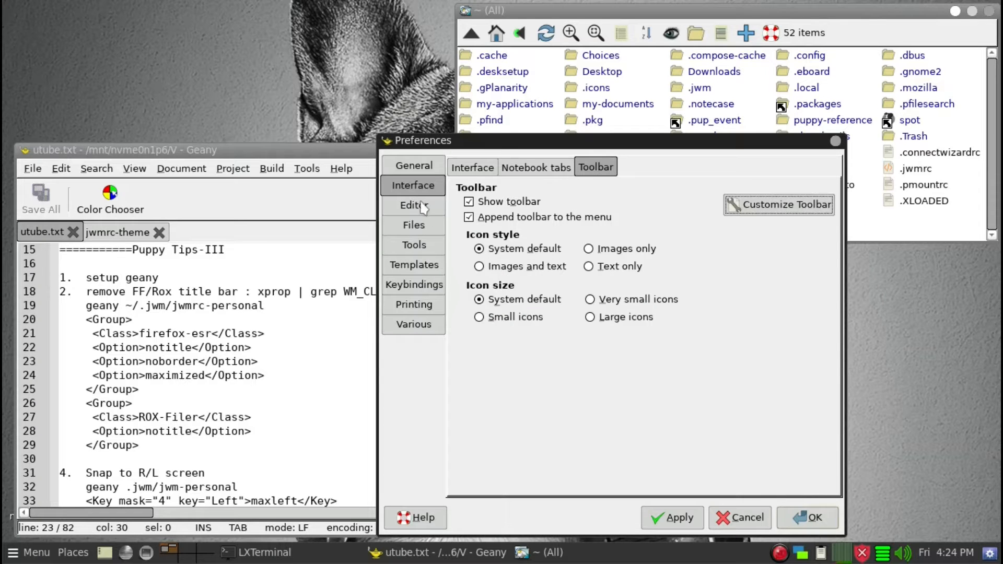
Enable line wrapping in the editor features and apply the change
{"action": "left_click", "coordinate": [422, 209]}
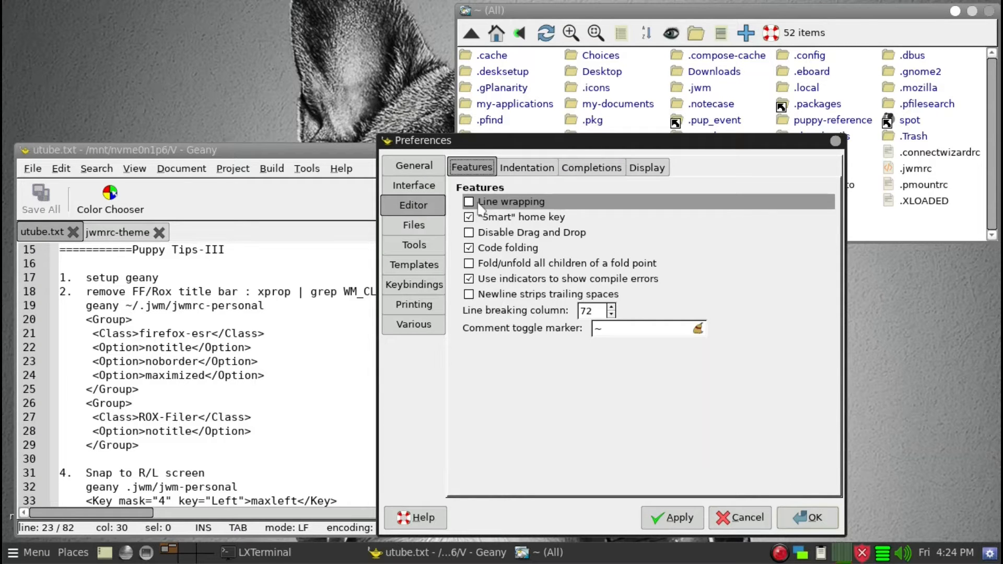
{"action": "left_click", "coordinate": [468, 203]}
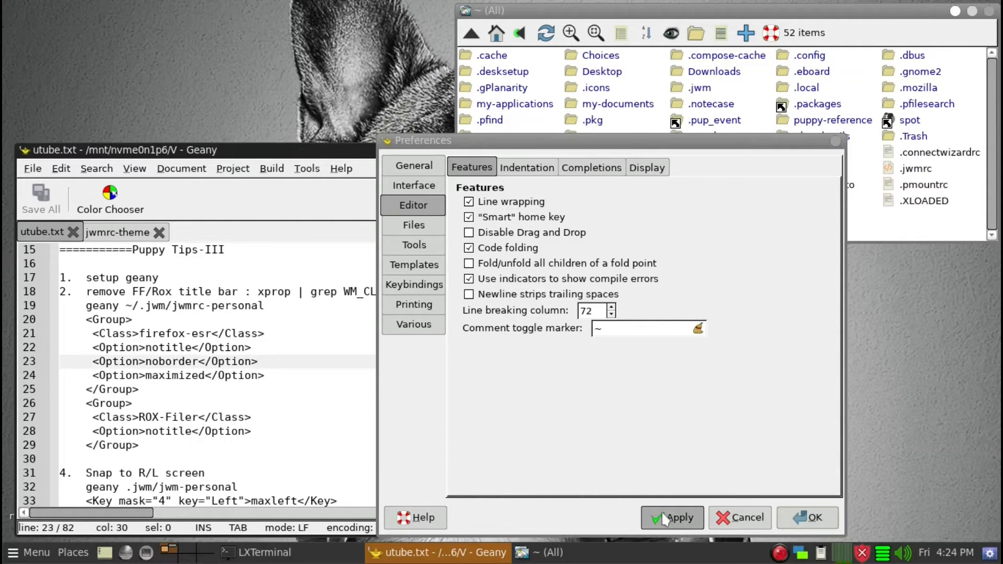
{"action": "left_click", "coordinate": [679, 517]}
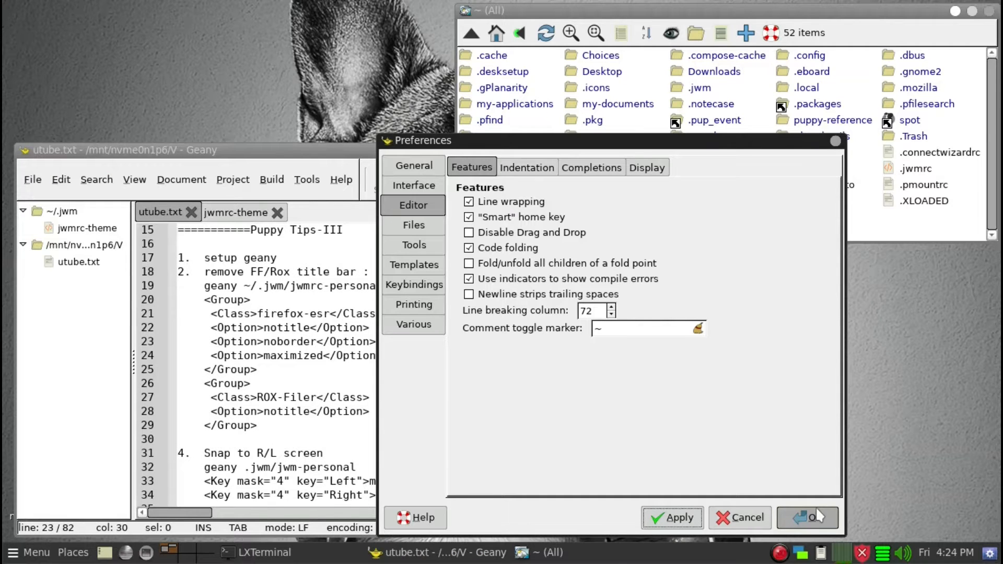
Turn on inverted syntax highlighting colors in the editor display settings and apply
{"action": "left_click", "coordinate": [645, 168]}
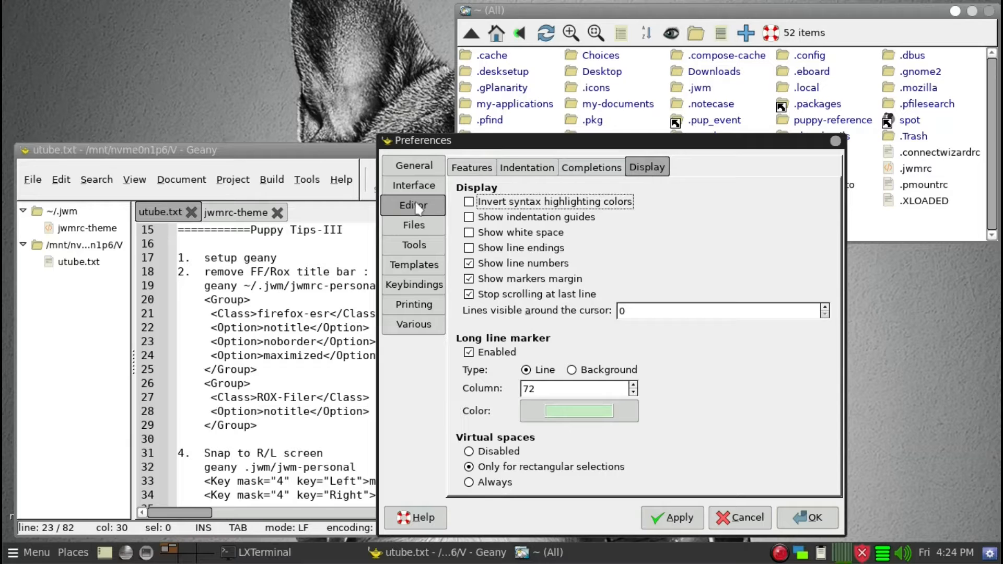
{"action": "left_click", "coordinate": [469, 202]}
{"action": "left_click_drag", "start_coordinate": [505, 141], "coordinate": [573, 128]}
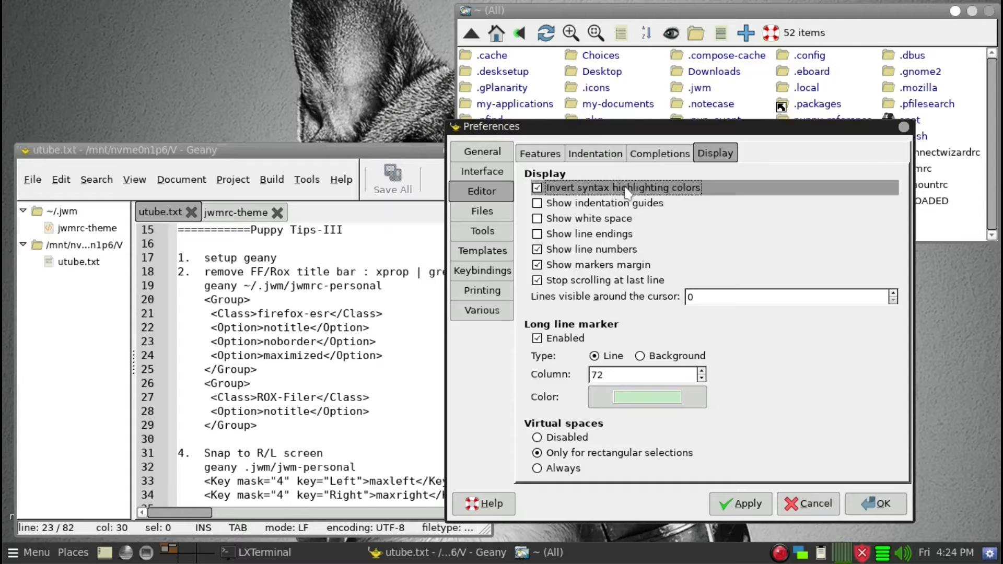
{"action": "left_click", "coordinate": [747, 505]}
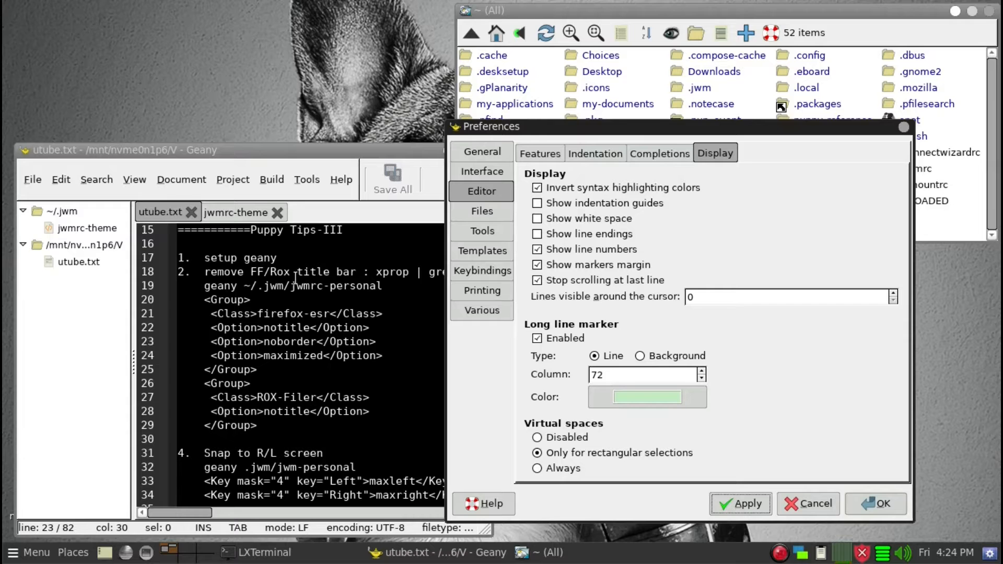
Set the toolbar icon style to Images only and icon size to Small icons, apply and close Preferences
{"action": "left_click", "coordinate": [299, 252]}
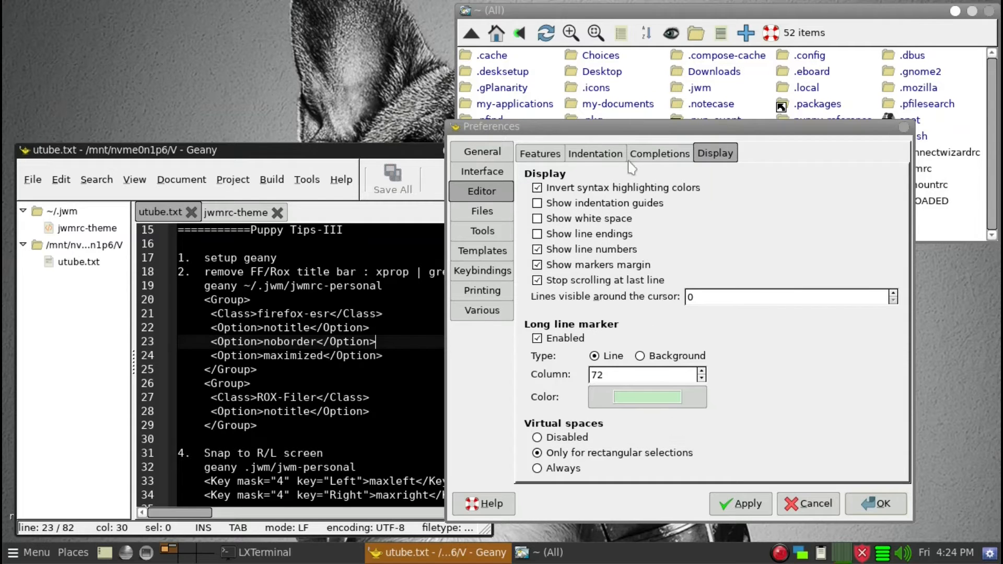
{"action": "left_click_drag", "start_coordinate": [629, 130], "coordinate": [689, 158]}
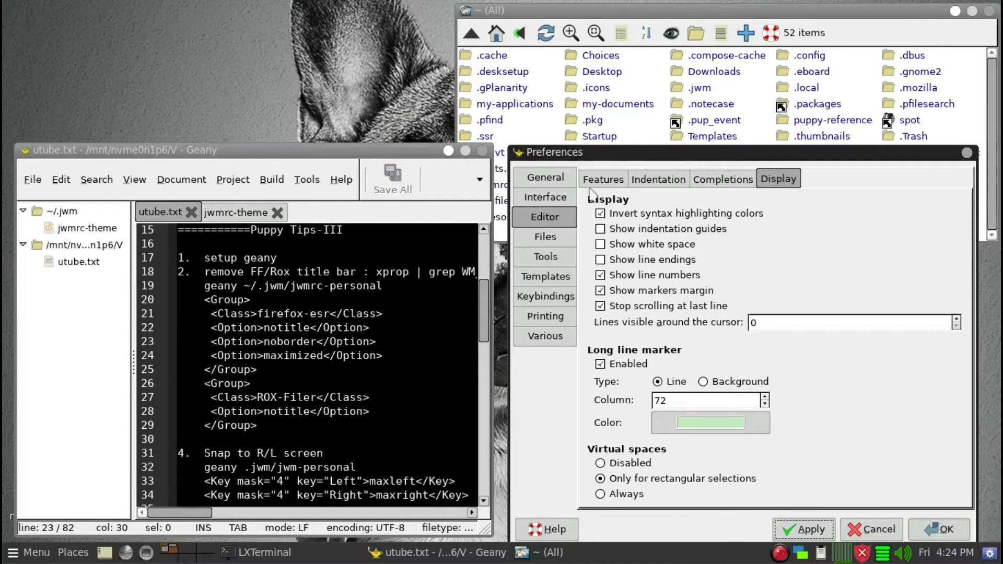
{"action": "left_click", "coordinate": [559, 198]}
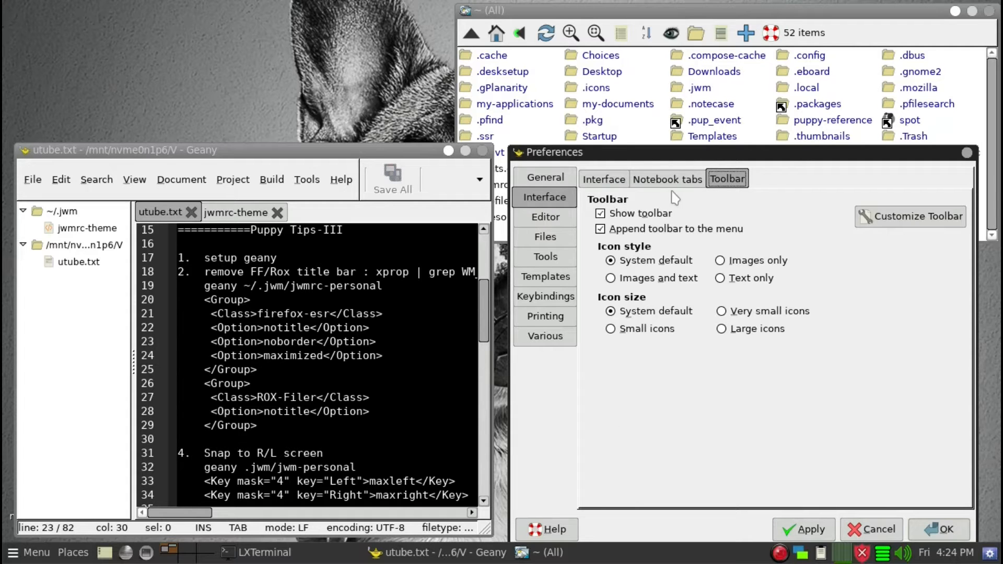
{"action": "left_click", "coordinate": [771, 263]}
{"action": "left_click", "coordinate": [670, 331]}
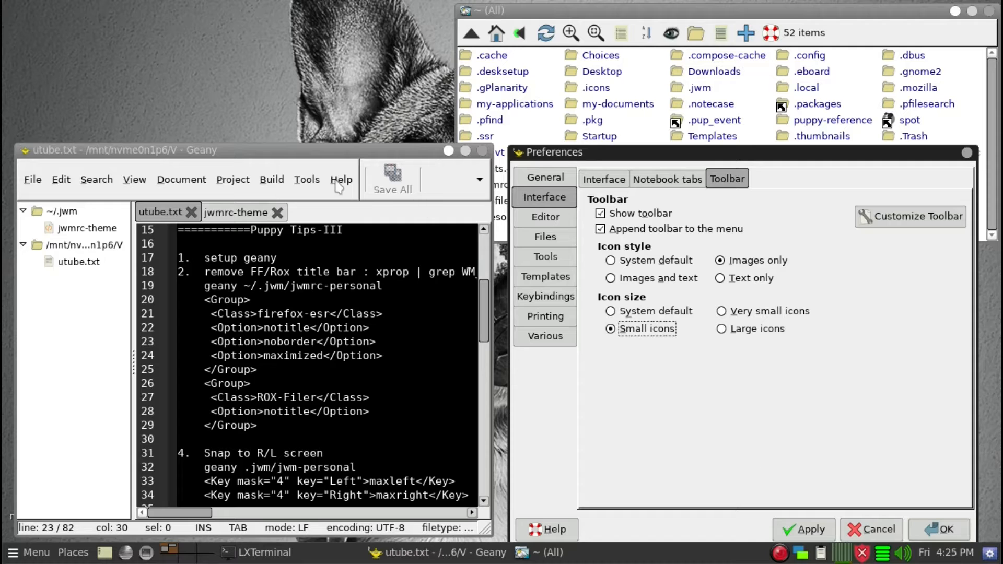
{"action": "left_click", "coordinate": [810, 530]}
{"action": "left_click", "coordinate": [811, 533]}
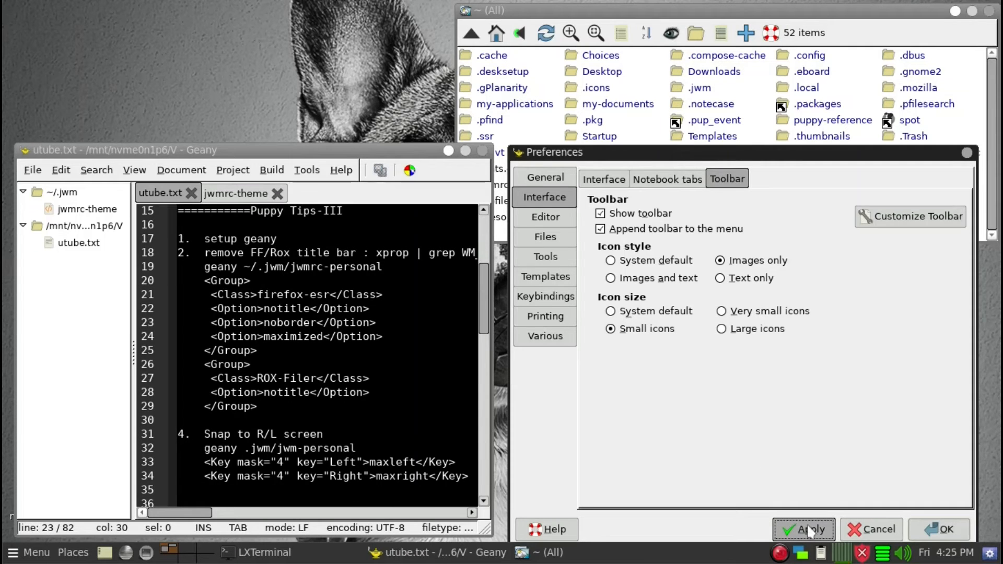
{"action": "left_click", "coordinate": [934, 530]}
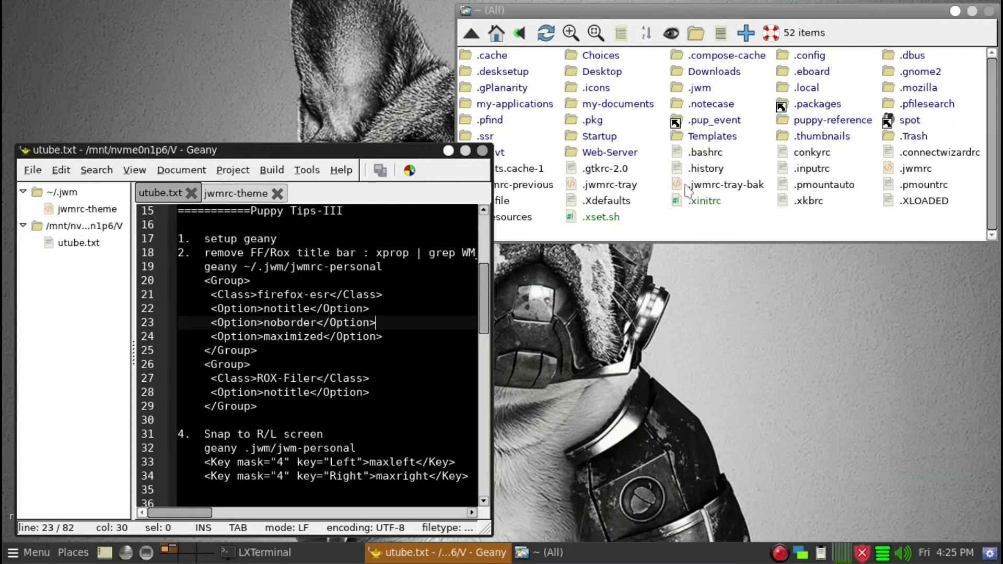
Open the .jwm folder in the file manager and bring the jwmrc-theme file into the editor
{"action": "left_click", "coordinate": [698, 89]}
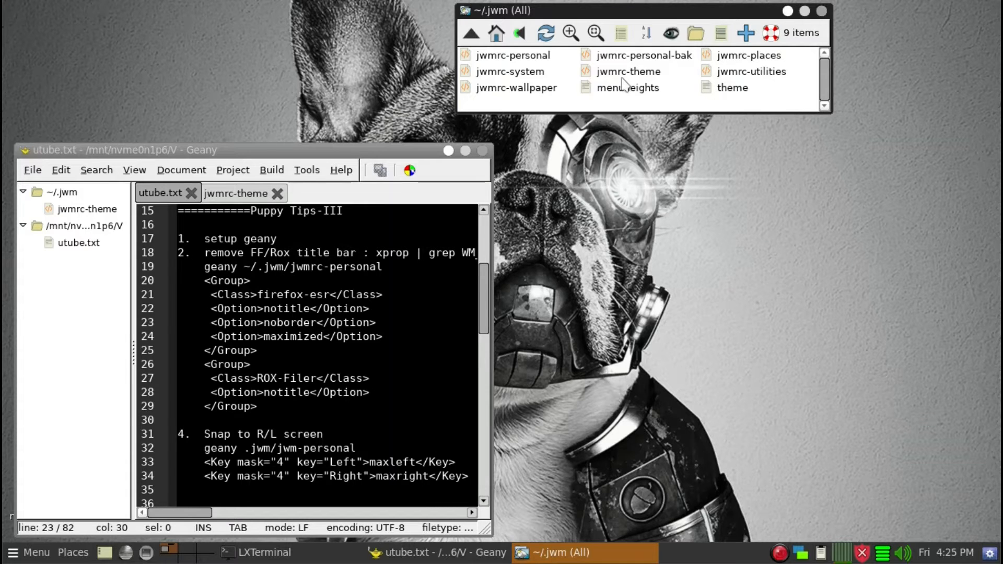
{"action": "left_click_drag", "start_coordinate": [620, 77], "coordinate": [391, 269]}
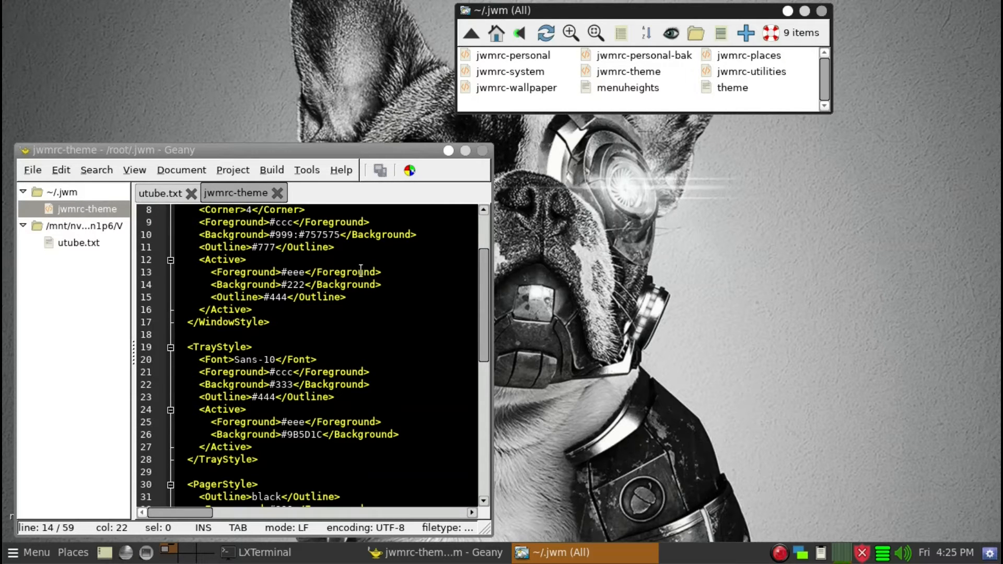
Replace the active window background #222 with #DD3043 picked by eyedropper from the screen, and save the theme file
{"action": "scroll", "coordinate": [402, 313], "scroll_direction": "up", "scroll_amount": 3}
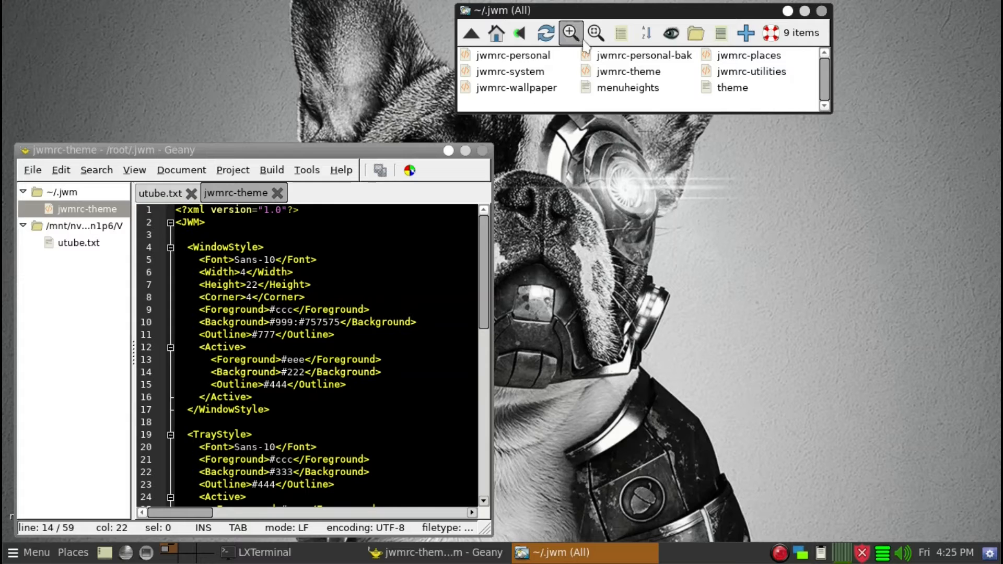
{"action": "left_click_drag", "start_coordinate": [590, 14], "coordinate": [621, 107]}
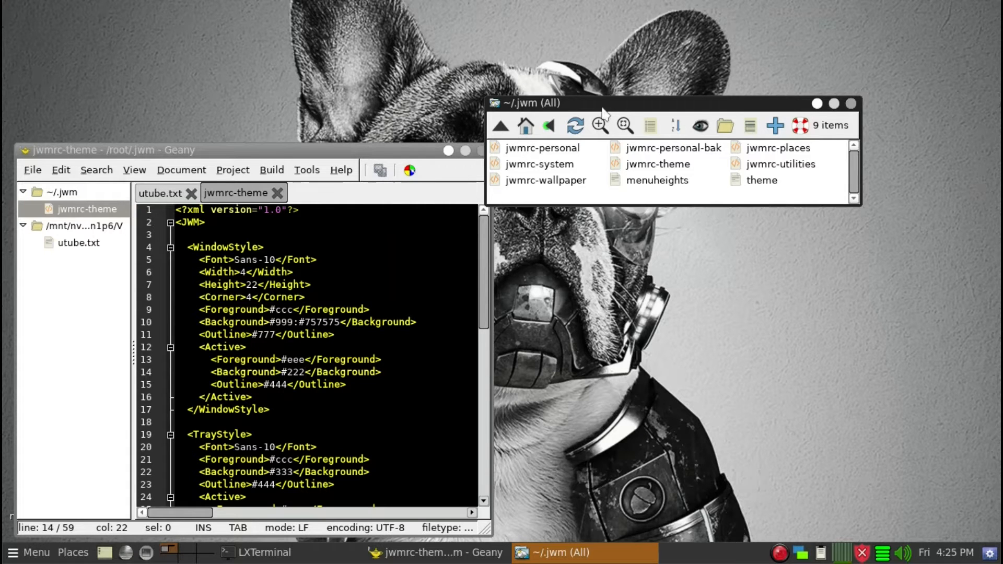
{"action": "left_click", "coordinate": [306, 373]}
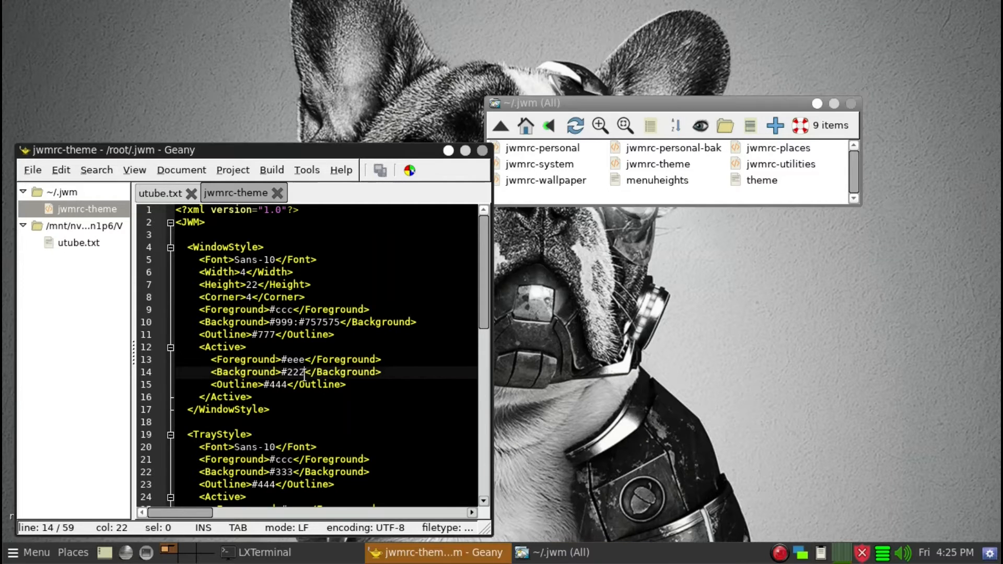
{"action": "left_click_drag", "start_coordinate": [304, 373], "coordinate": [281, 373]}
{"action": "left_click", "coordinate": [409, 170]}
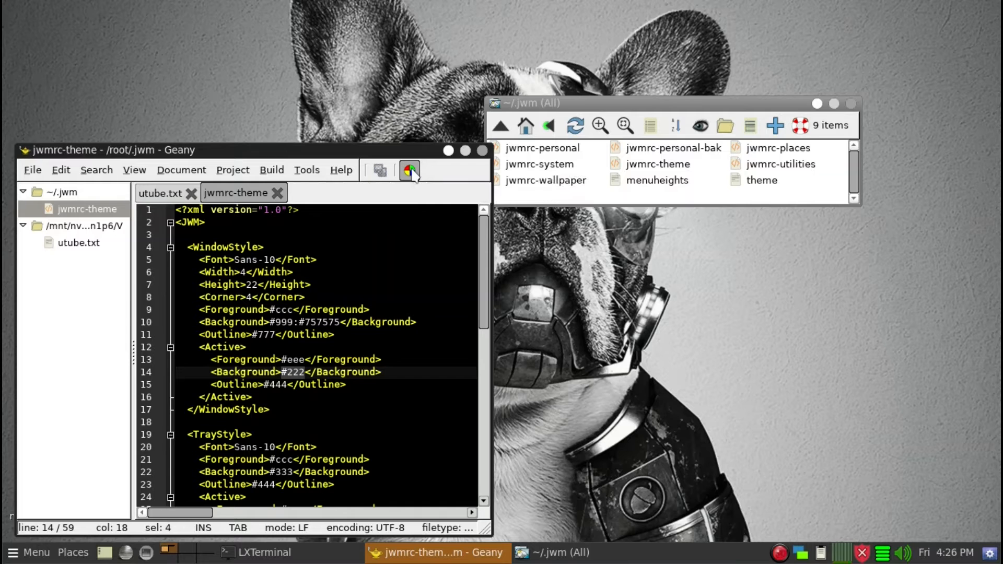
{"action": "left_click_drag", "start_coordinate": [360, 250], "coordinate": [754, 233]}
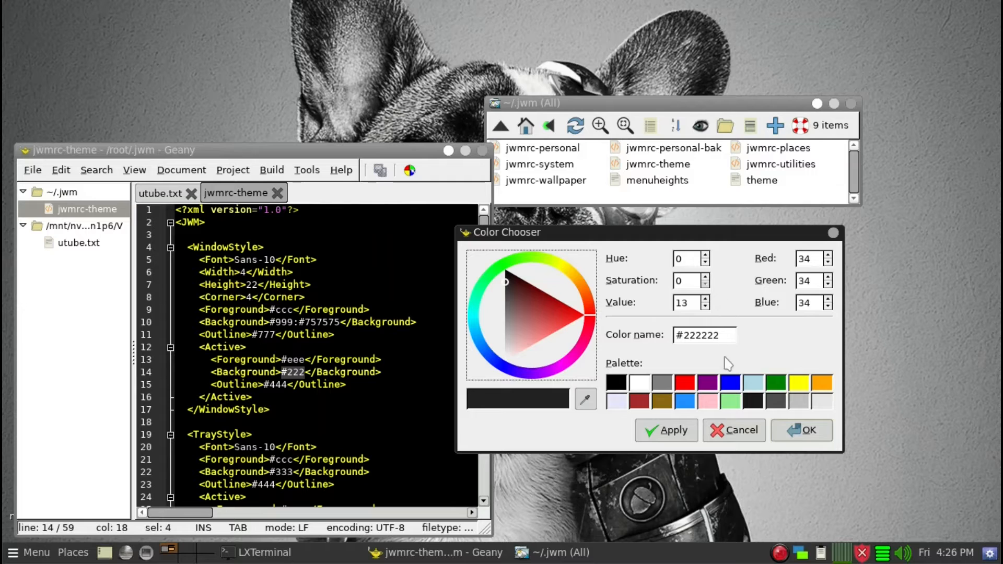
{"action": "left_click", "coordinate": [586, 399]}
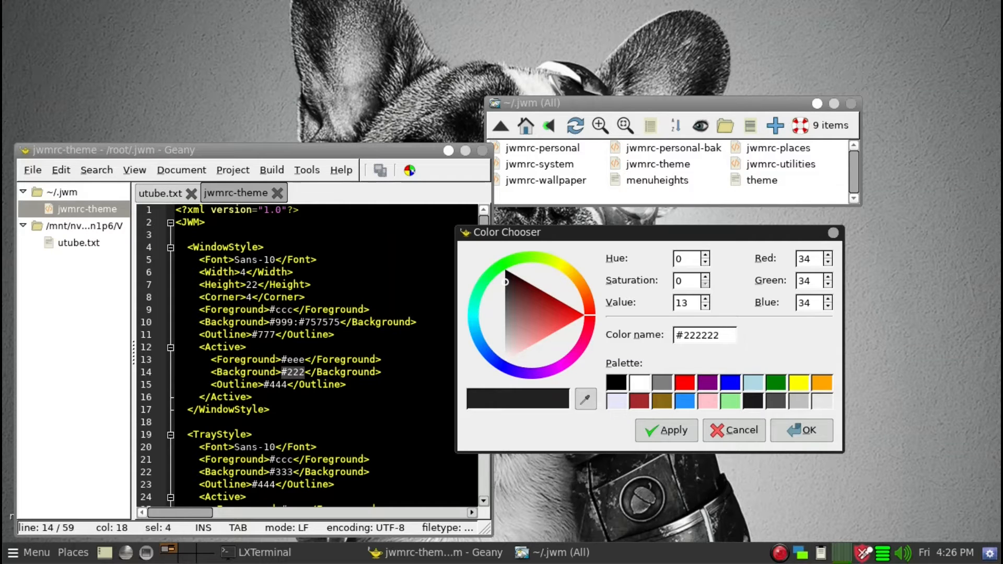
{"action": "left_click", "coordinate": [861, 553]}
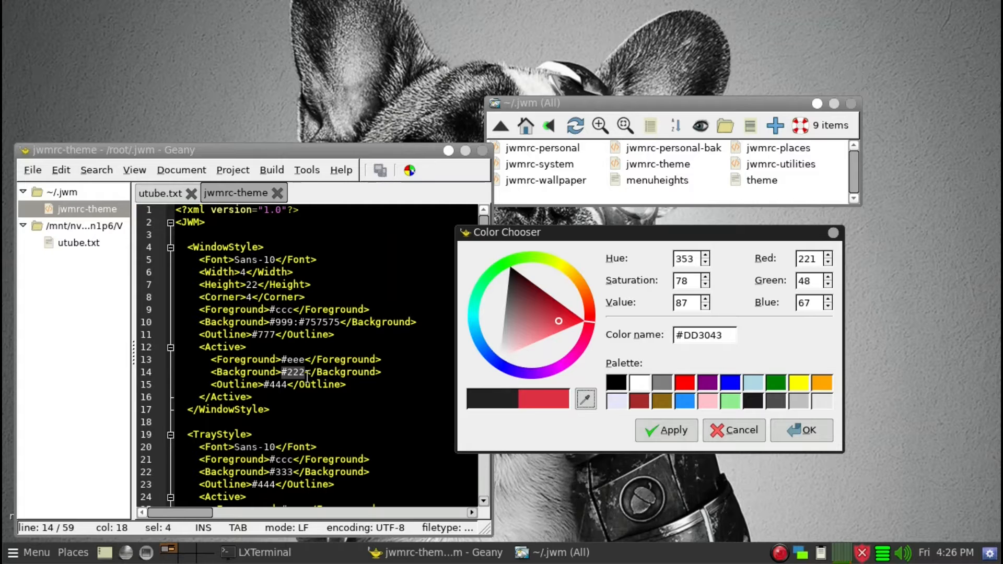
{"action": "left_click", "coordinate": [794, 434]}
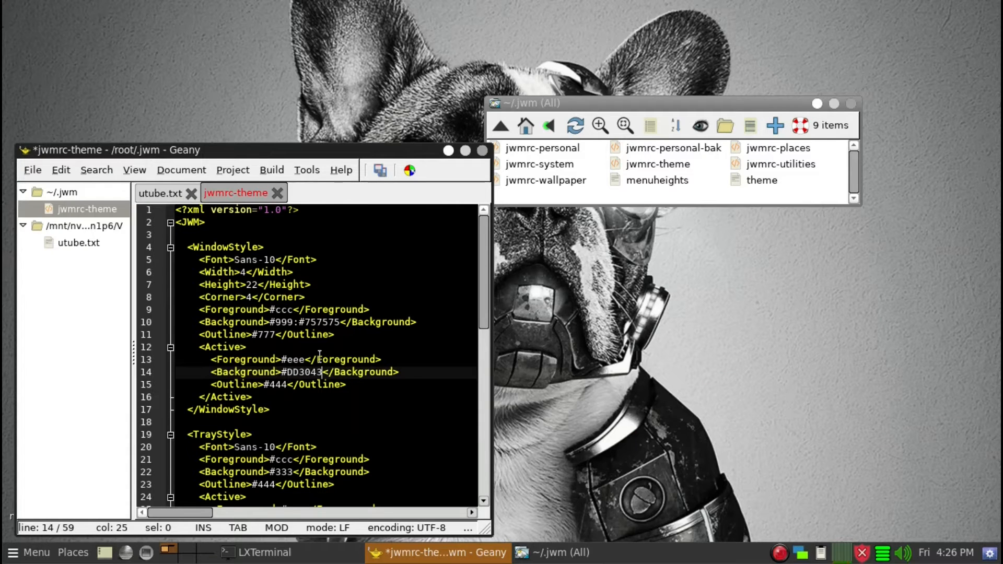
{"action": "left_click", "coordinate": [378, 171]}
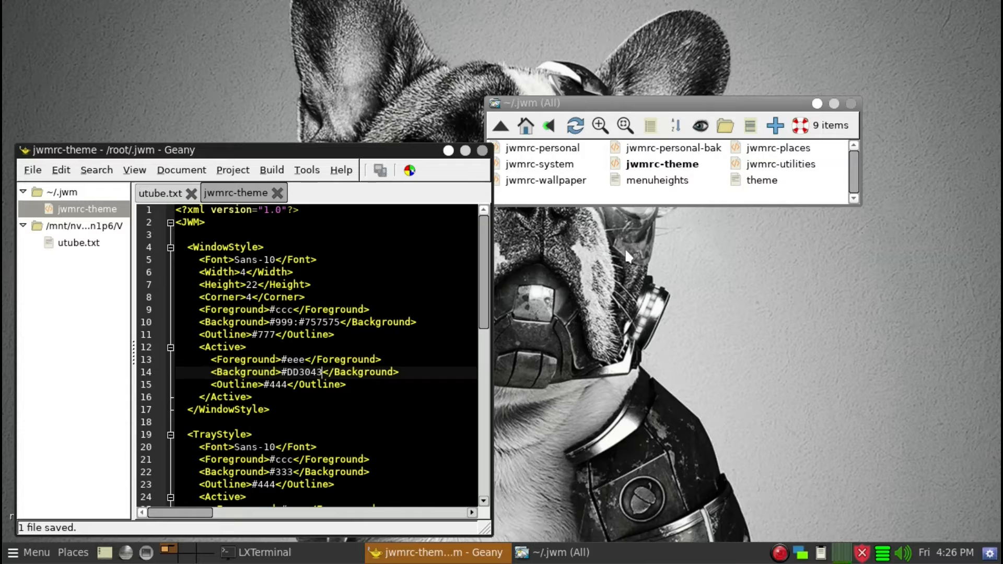
Restart JWM from a terminal with the jwm -restart & command, then close the terminal
{"action": "key", "text": "ctrl+alt+t"}
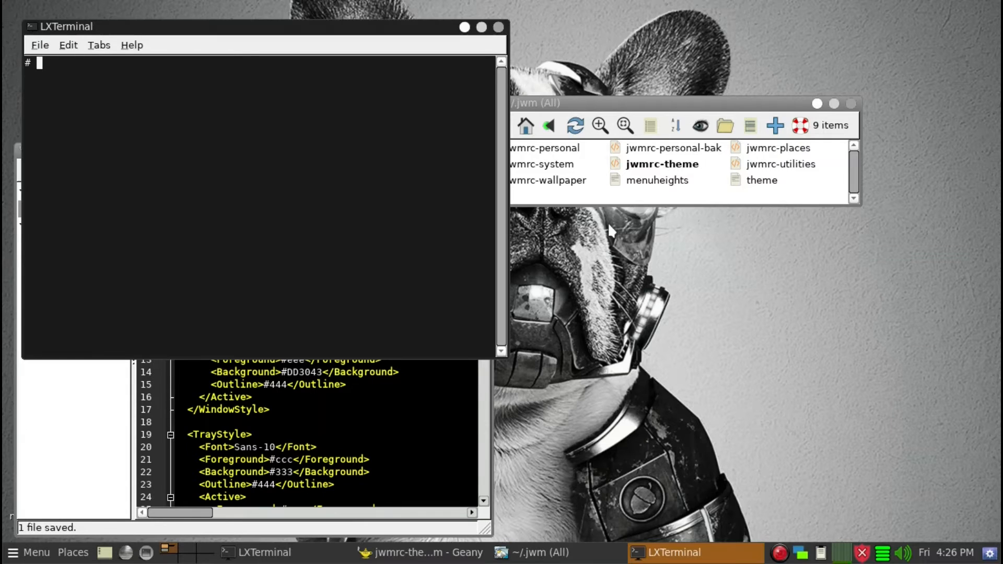
{"action": "key", "text": "Up"}
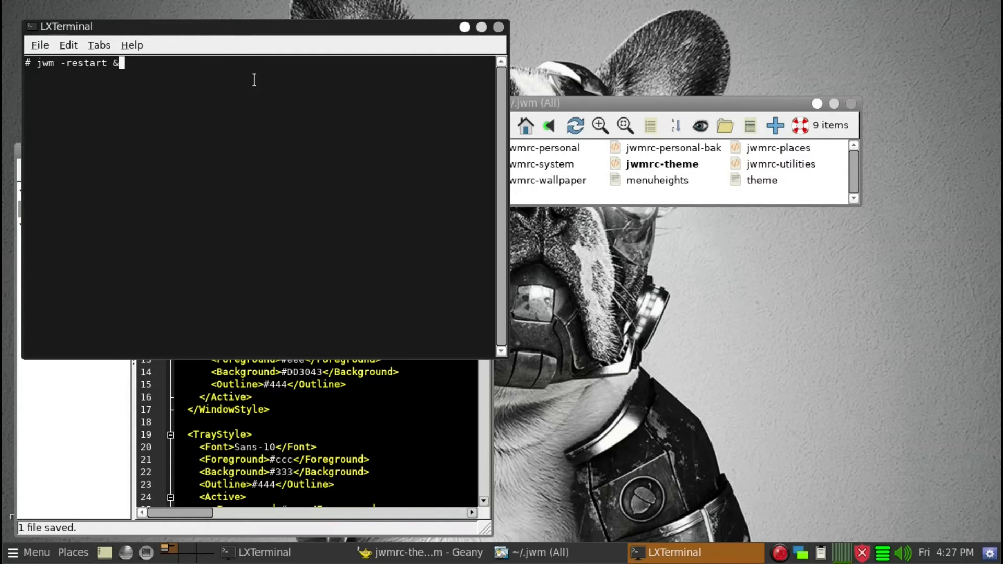
{"action": "key", "text": "Return"}
{"action": "left_click_drag", "start_coordinate": [416, 28], "coordinate": [783, 47]}
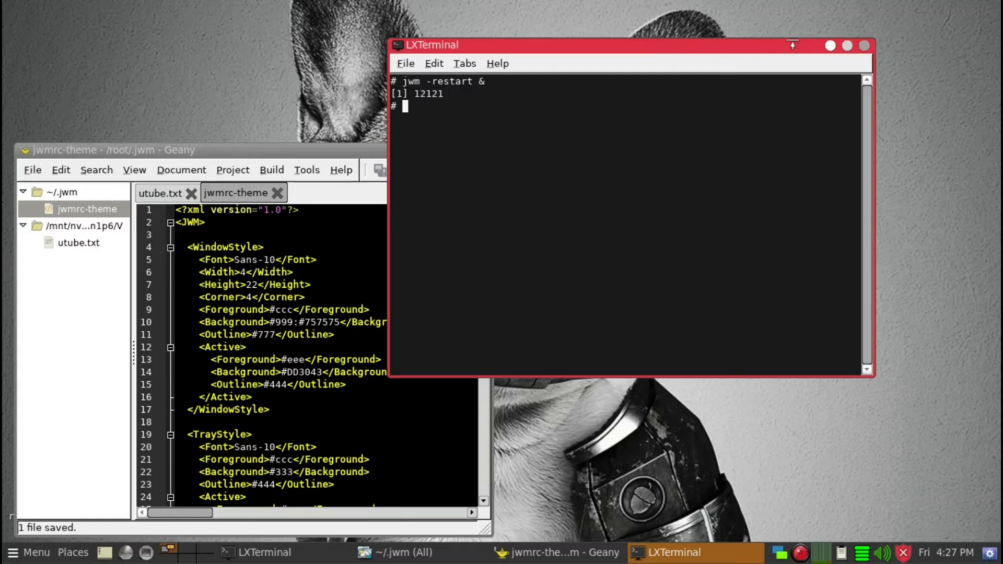
{"action": "left_click", "coordinate": [865, 46]}
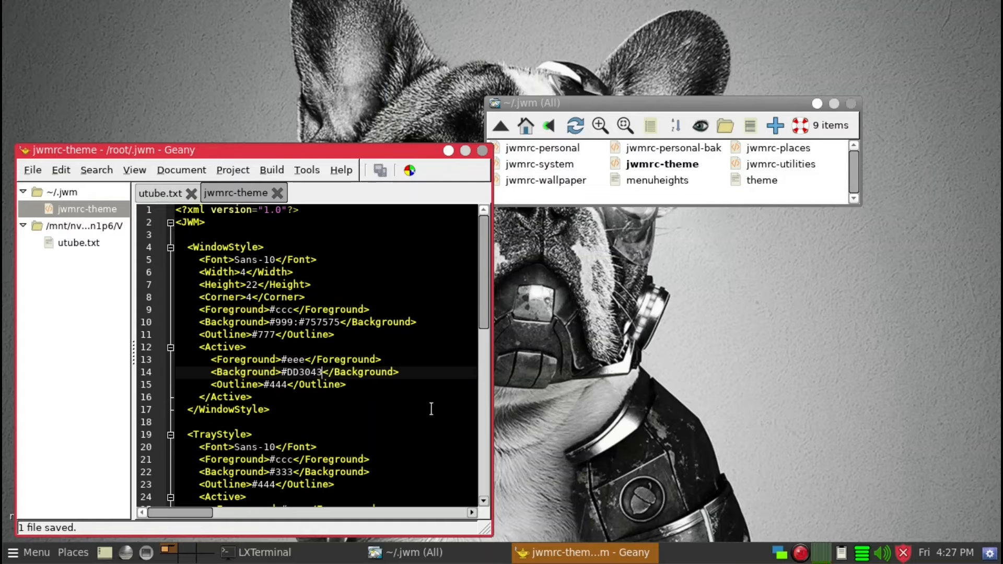
Set the active window background back to #222 and save the theme file
{"action": "key", "text": "BackSpace"}
{"action": "key", "text": "BackSpace"}
{"action": "key", "text": "BackSpace"}
{"action": "key", "text": "BackSpace"}
{"action": "key", "text": "BackSpace"}
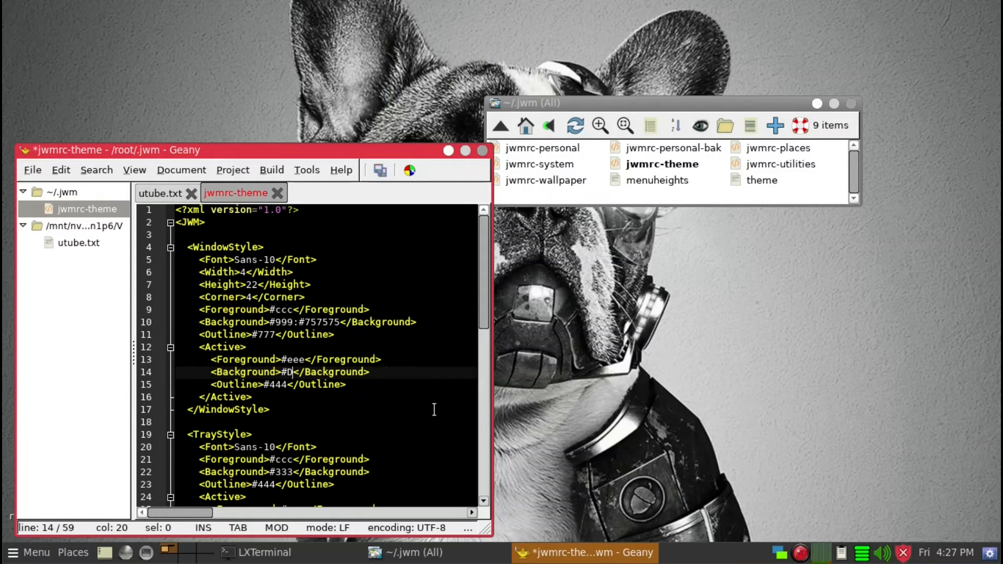
{"action": "key", "text": "BackSpace"}
{"action": "type", "text": "222"}
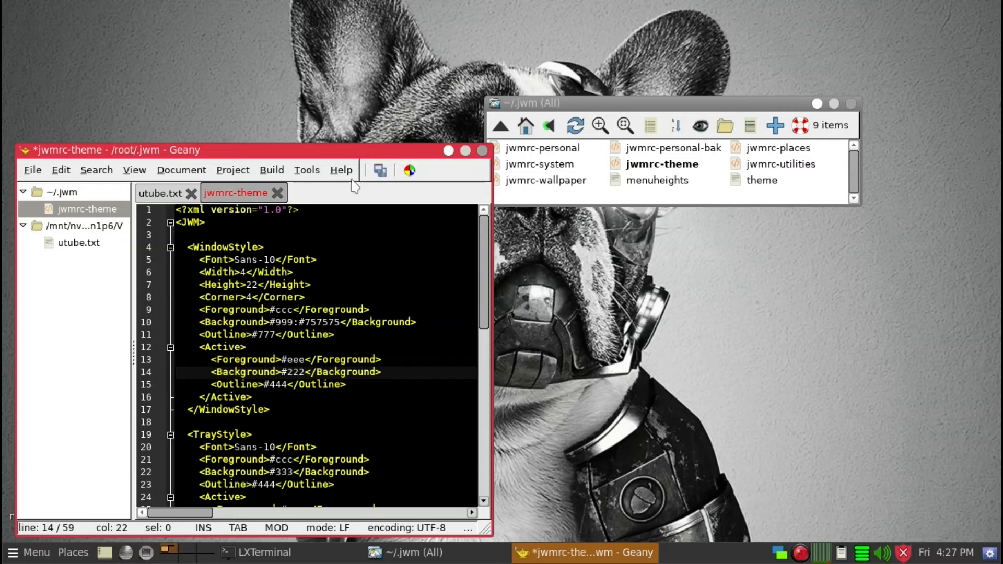
{"action": "left_click", "coordinate": [380, 170]}
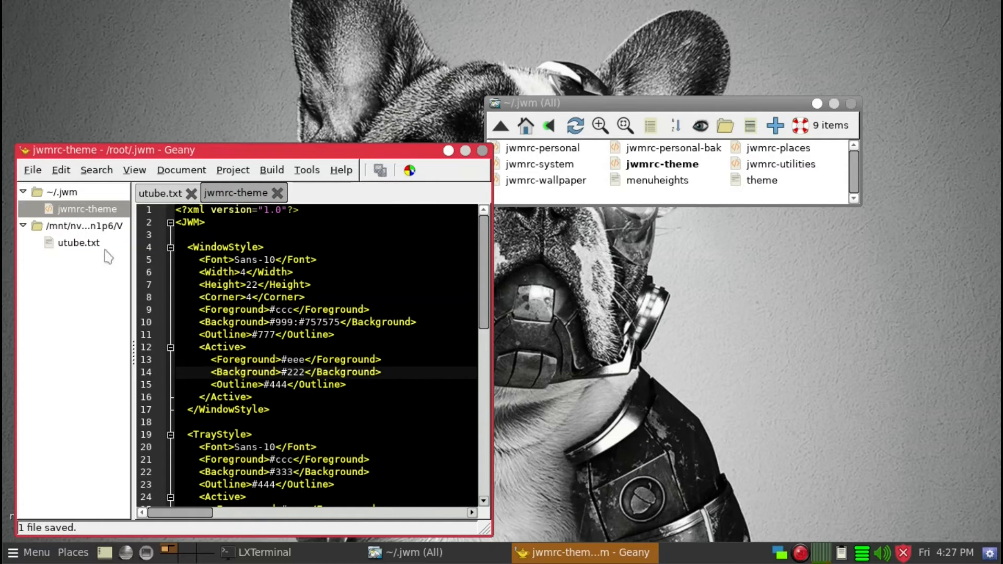
Test Firefox window layouts: restore, maximize, snap to the left and right halves, and maximize again
{"action": "left_click", "coordinate": [151, 195]}
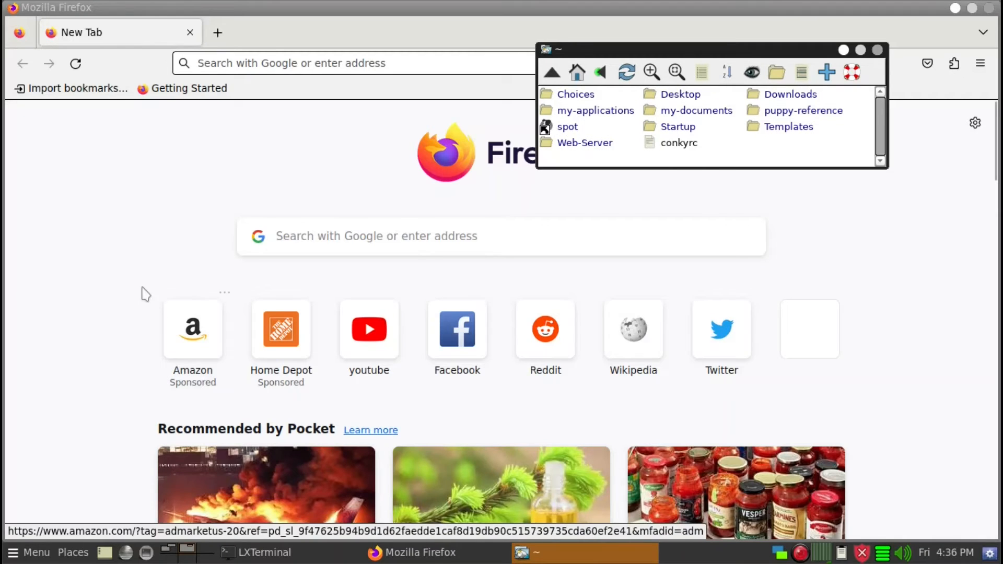
{"action": "left_click", "coordinate": [198, 11]}
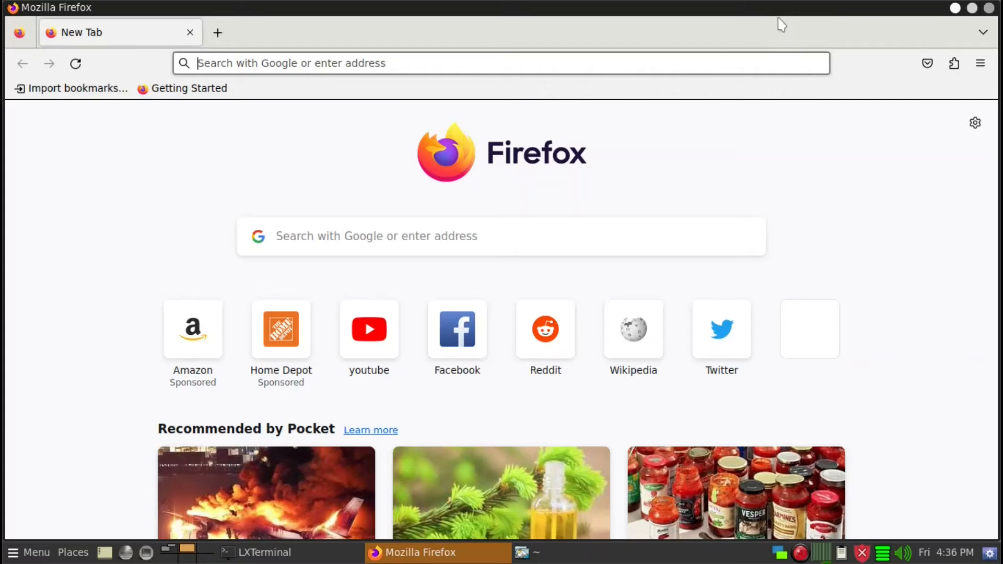
{"action": "double_click", "coordinate": [695, 8]}
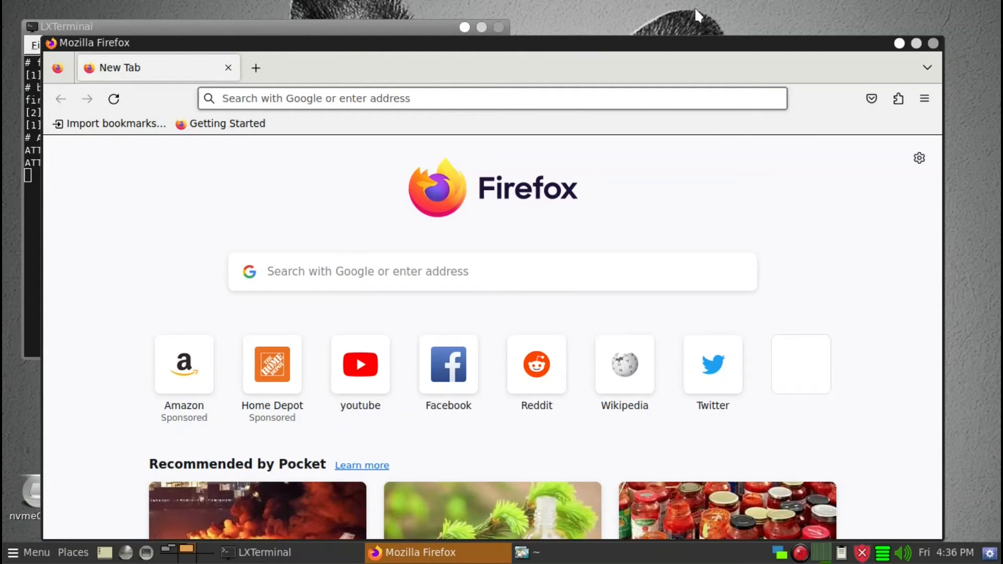
{"action": "key", "text": "alt+F10"}
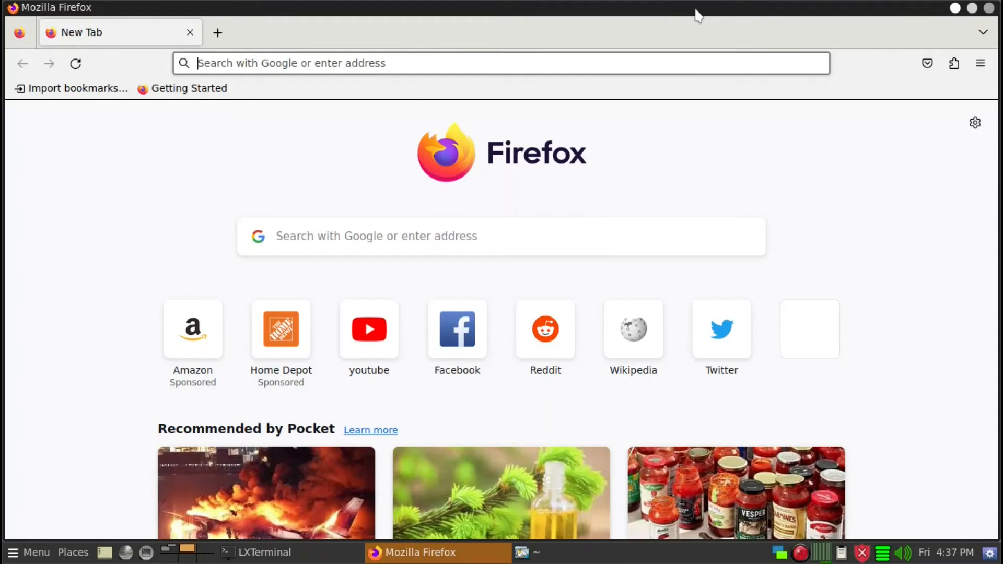
{"action": "key", "text": "alt+F10"}
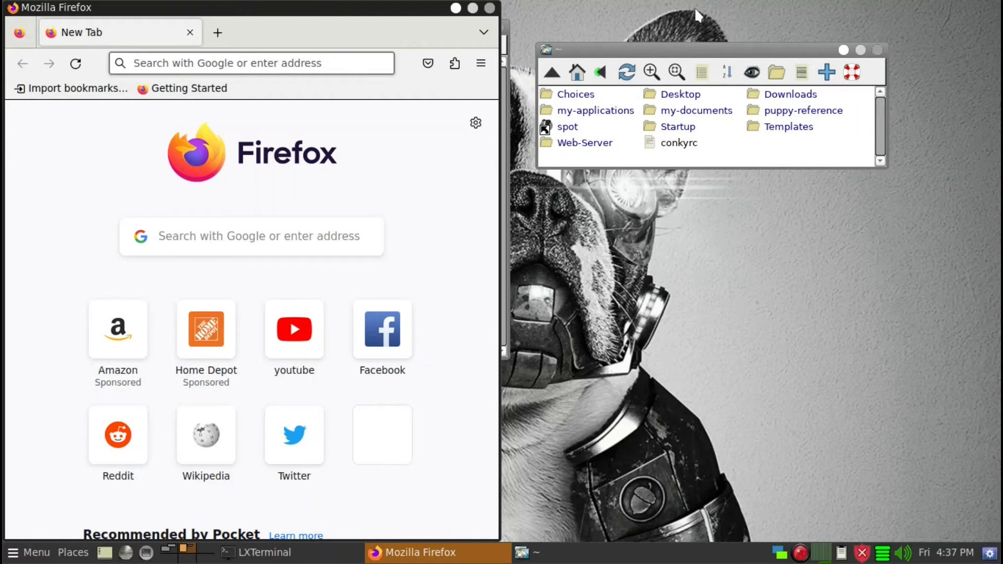
{"action": "key", "text": "super+Right"}
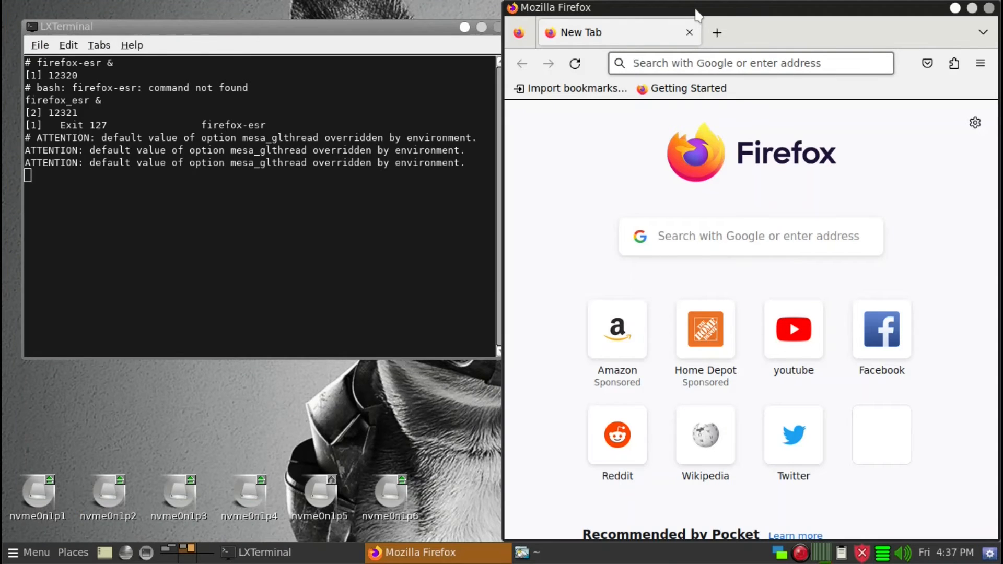
{"action": "key", "text": "alt+F10"}
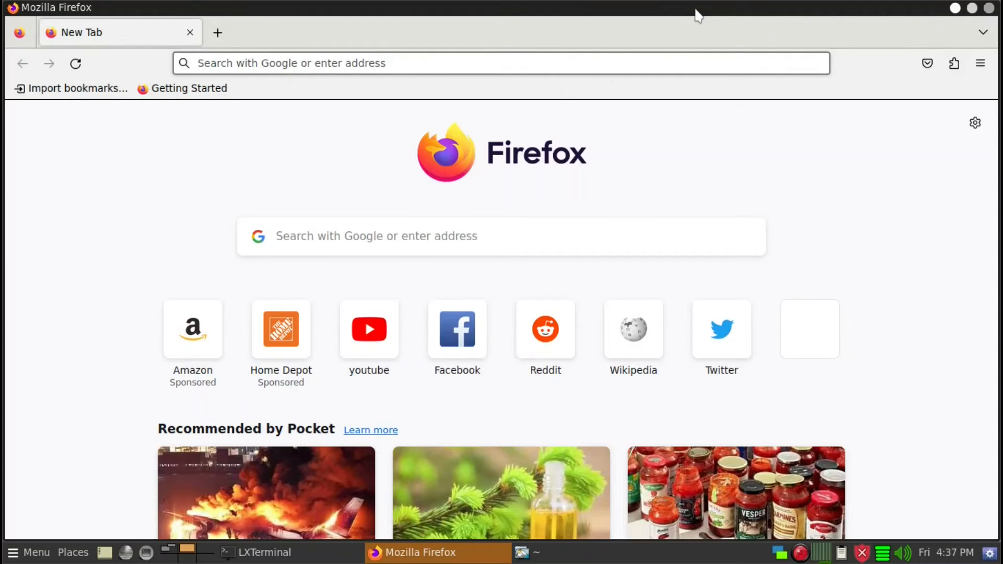
In the notes file, copy the two <Group> blocks for firefox-esr and ROX-Filer
{"action": "key", "text": "alt+Tab"}
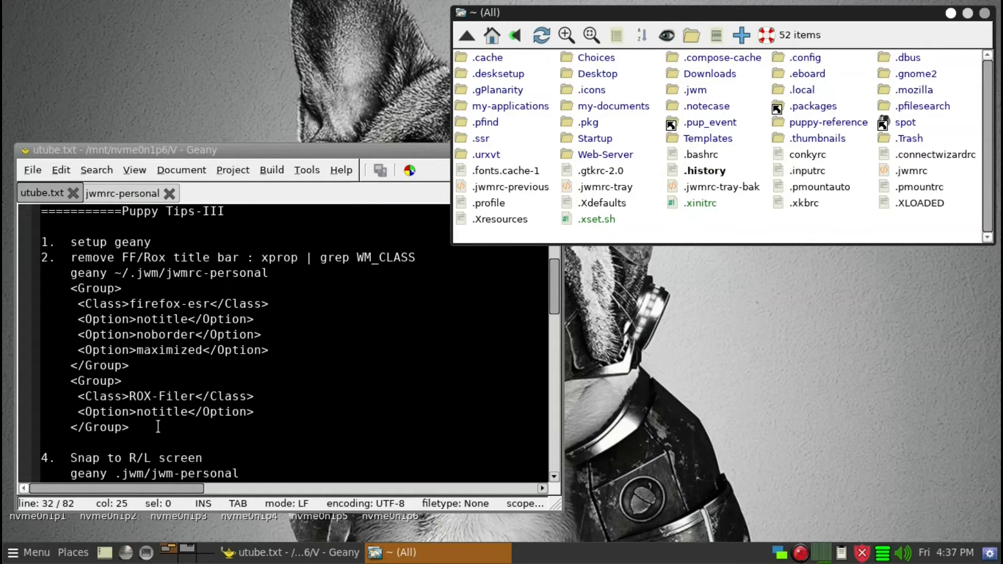
{"action": "left_click_drag", "start_coordinate": [157, 426], "coordinate": [26, 287]}
{"action": "key", "text": "ctrl+c"}
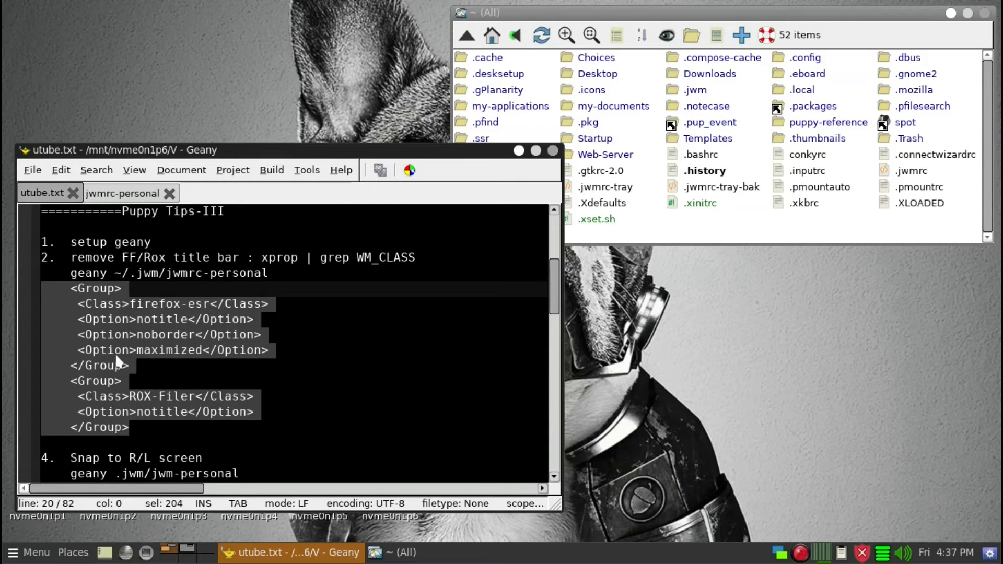
{"action": "right_click", "coordinate": [114, 352]}
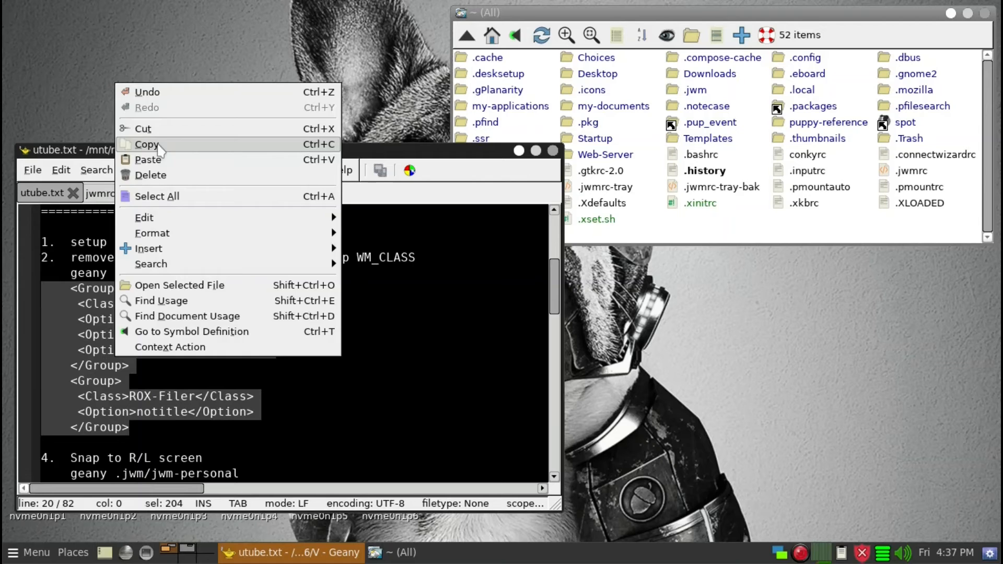
{"action": "left_click", "coordinate": [152, 144]}
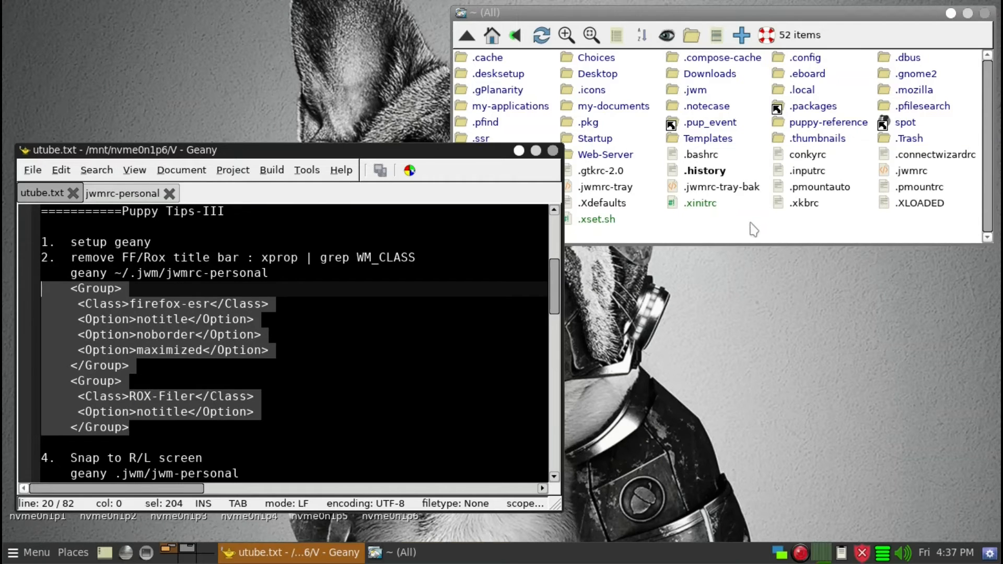
Open jwmrc-personal from the .jwm folder in the editor
{"action": "left_click", "coordinate": [751, 223]}
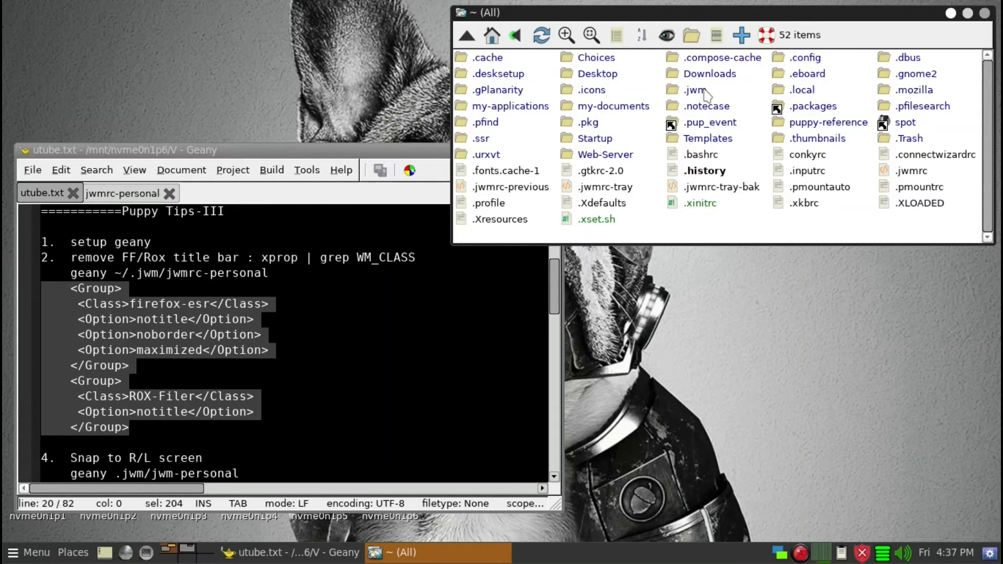
{"action": "left_click", "coordinate": [702, 92]}
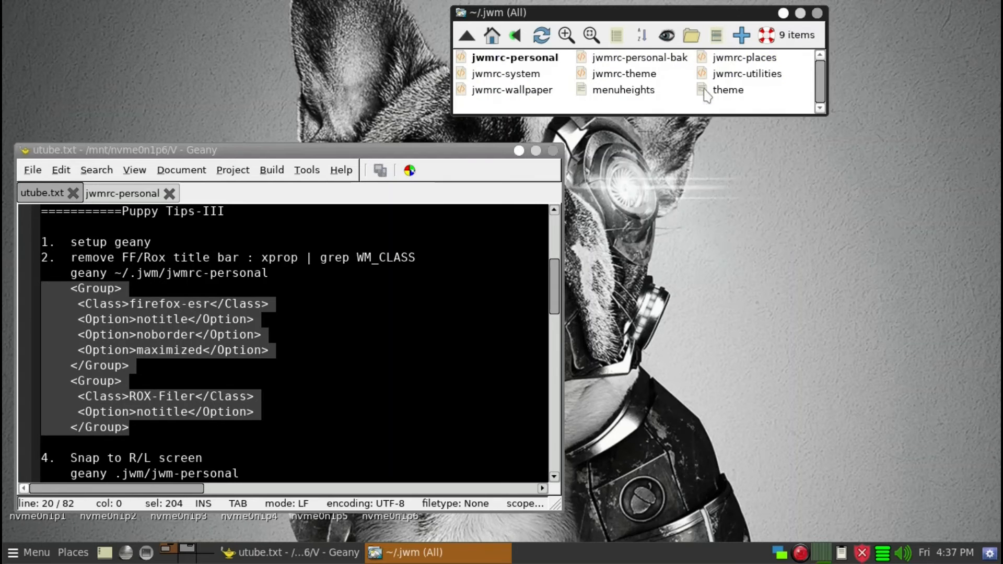
{"action": "left_click_drag", "start_coordinate": [539, 65], "coordinate": [426, 286]}
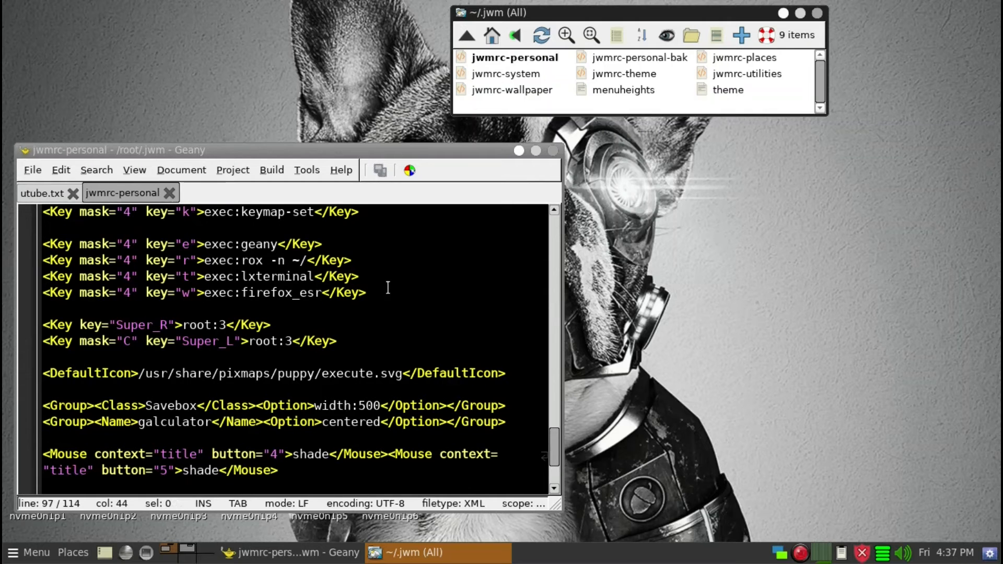
Paste the two copied <Group> blocks on a new line after the global </Group> block in jwmrc-personal
{"action": "scroll", "coordinate": [405, 299], "scroll_direction": "up", "scroll_amount": 4}
{"action": "scroll", "coordinate": [417, 293], "scroll_direction": "up", "scroll_amount": 8}
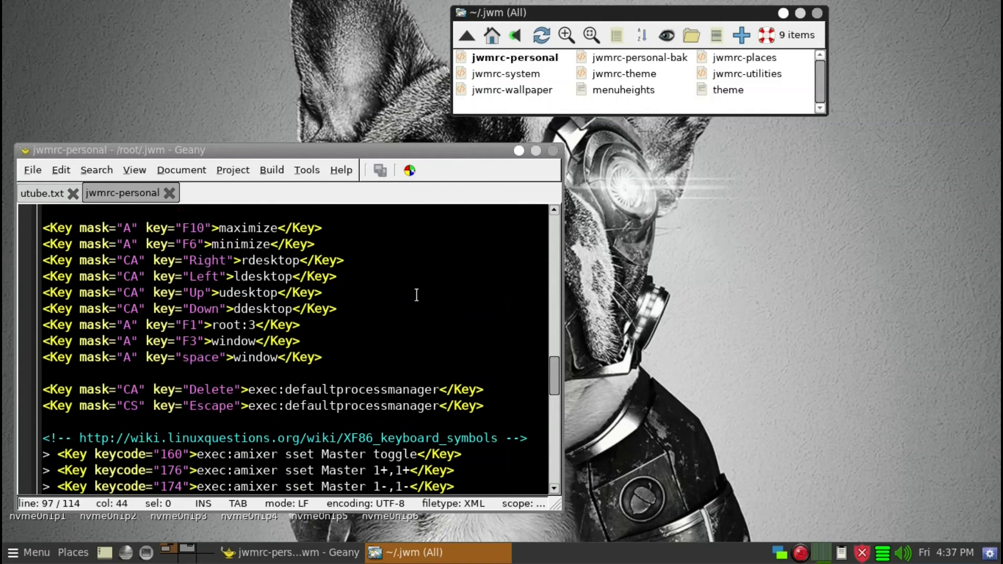
{"action": "scroll", "coordinate": [420, 293], "scroll_direction": "up", "scroll_amount": 10}
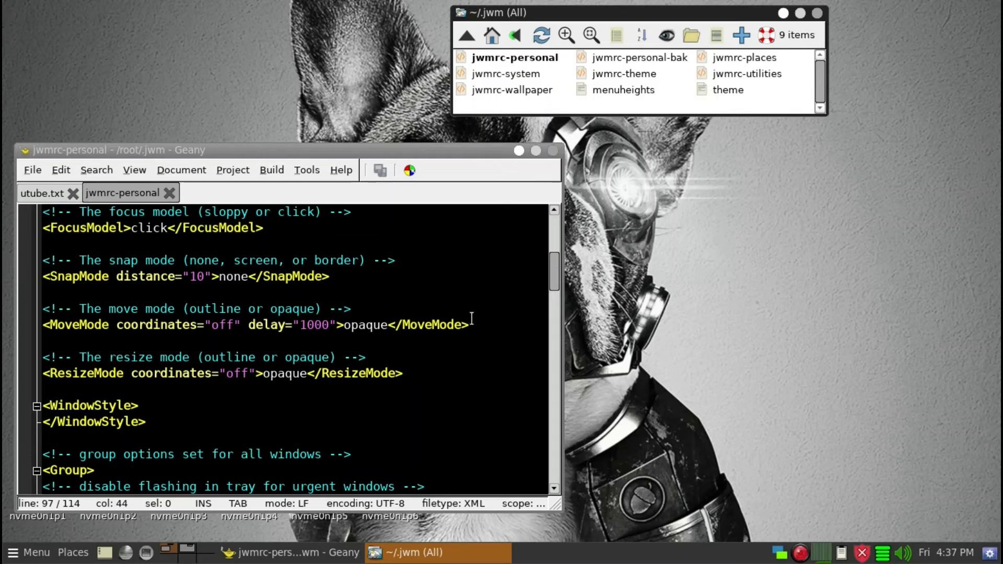
{"action": "scroll", "coordinate": [468, 341], "scroll_direction": "down", "scroll_amount": 3}
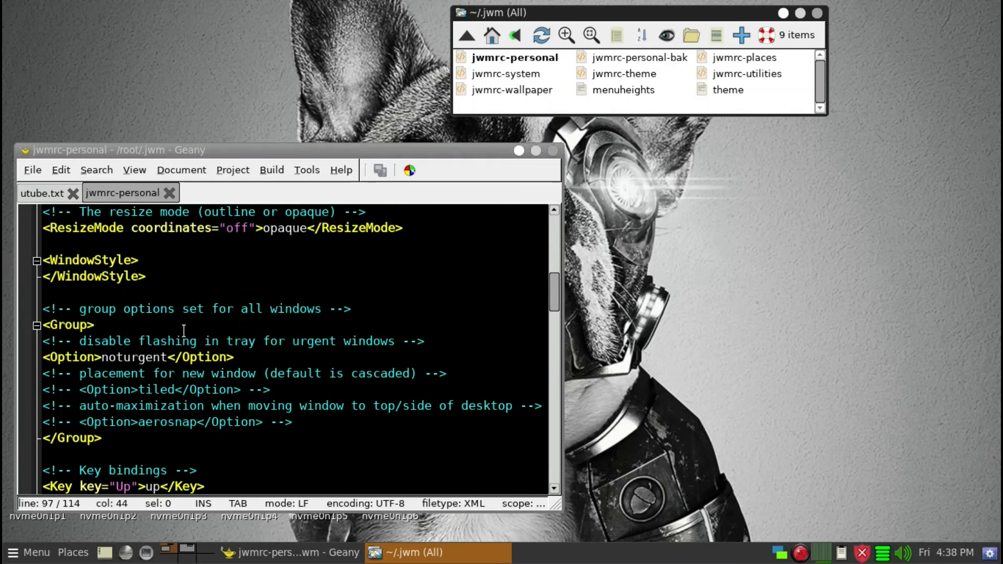
{"action": "left_click", "coordinate": [133, 440]}
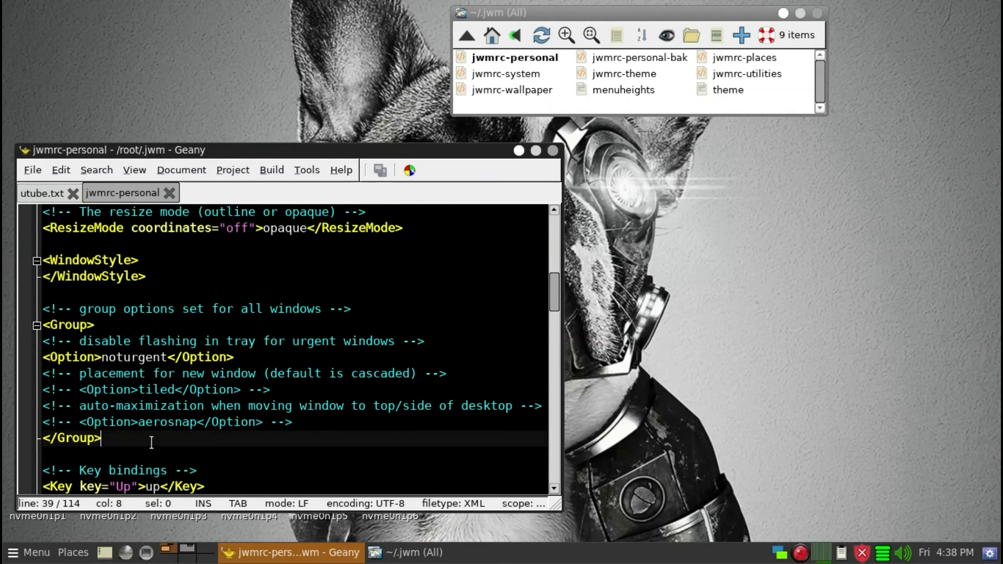
{"action": "scroll", "coordinate": [152, 442], "scroll_direction": "down", "scroll_amount": 3}
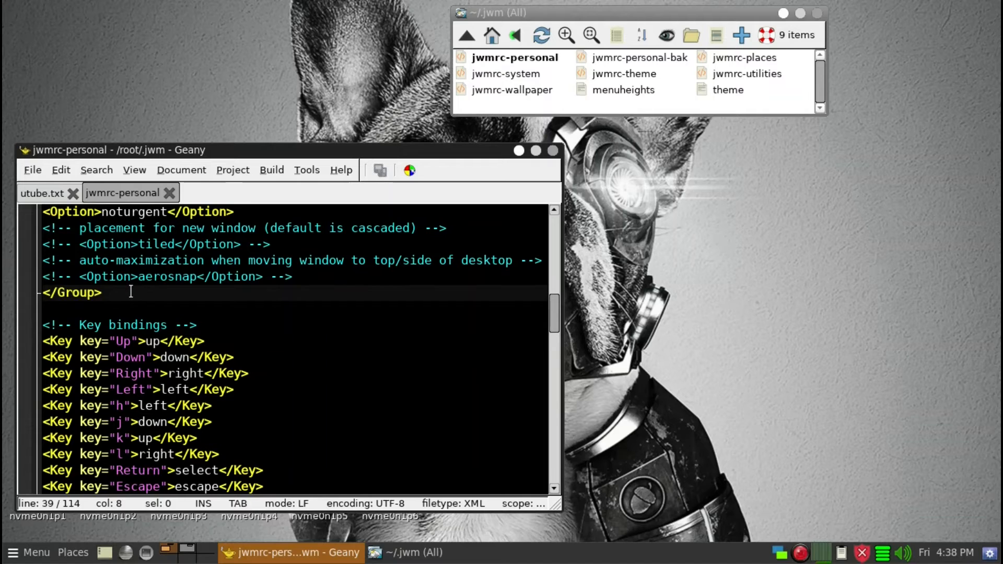
{"action": "key", "text": "Return"}
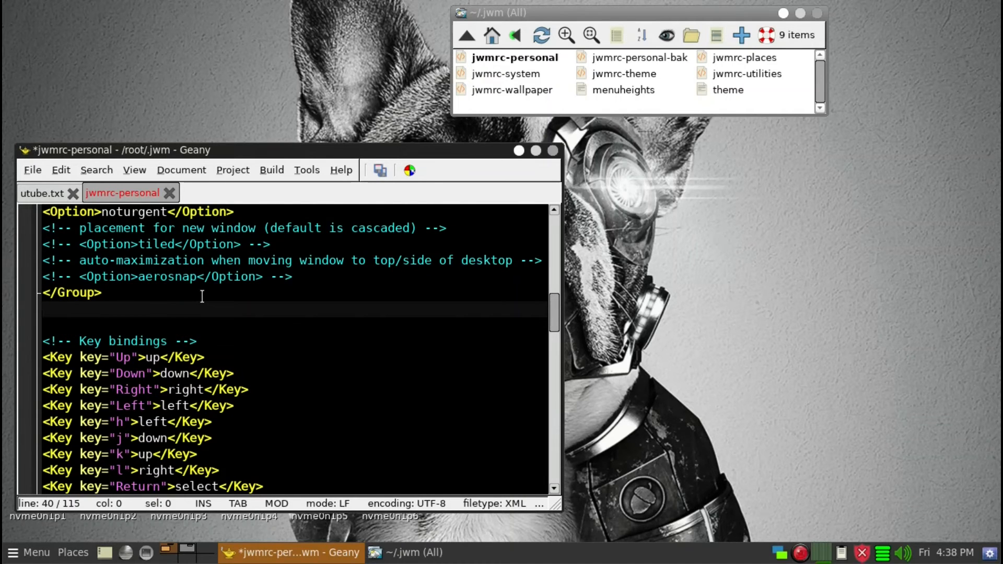
{"action": "key", "text": "ctrl+v"}
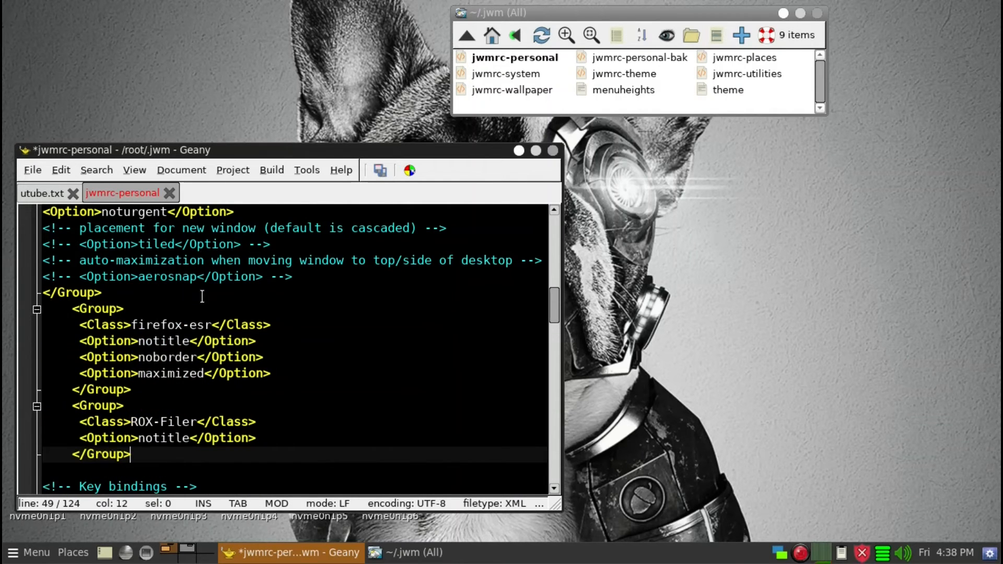
Remove the extra leading indentation from the pasted firefox-esr and ROX-Filer group lines and save the file
{"action": "left_click", "coordinate": [45, 310]}
{"action": "key", "text": "Delete"}
{"action": "key", "text": "Delete"}
{"action": "key", "text": "Delete"}
{"action": "key", "text": "Delete"}
{"action": "key", "text": "Down"}
{"action": "key", "text": "Delete"}
{"action": "key", "text": "Delete"}
{"action": "key", "text": "Delete"}
{"action": "key", "text": "Delete"}
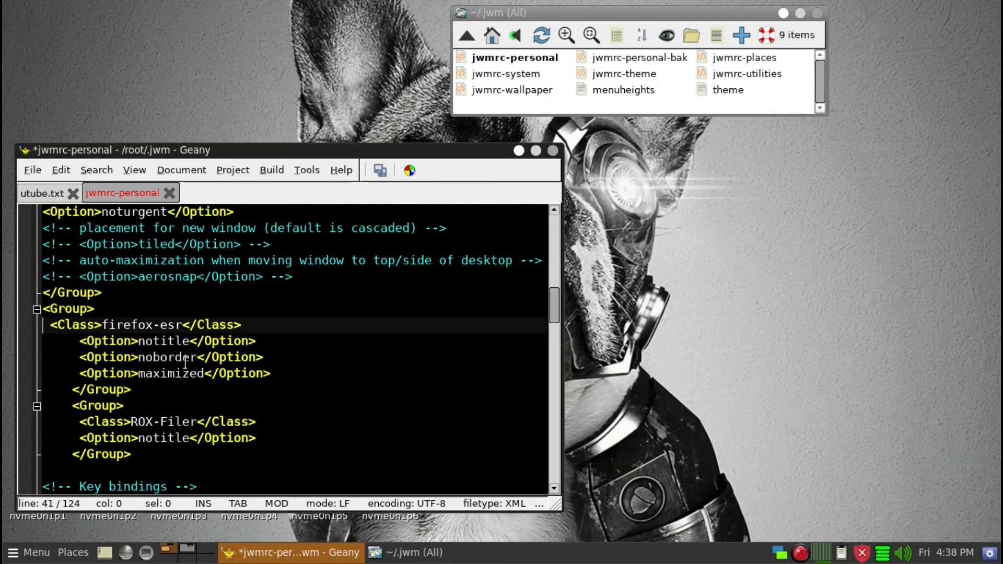
{"action": "key", "text": "Down"}
{"action": "key", "text": "Delete"}
{"action": "key", "text": "Delete"}
{"action": "key", "text": "Delete"}
{"action": "key", "text": "Delete"}
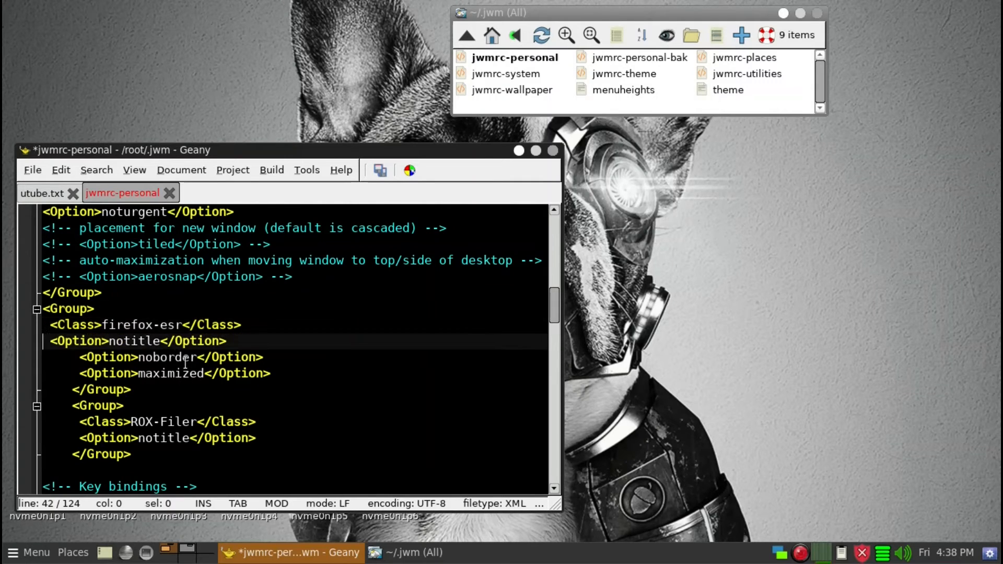
{"action": "key", "text": "Down"}
{"action": "key", "text": "Delete"}
{"action": "key", "text": "Delete"}
{"action": "key", "text": "Delete"}
{"action": "key", "text": "Delete"}
{"action": "key", "text": "Down"}
{"action": "key", "text": "Delete"}
{"action": "key", "text": "Delete"}
{"action": "key", "text": "Delete"}
{"action": "key", "text": "Delete"}
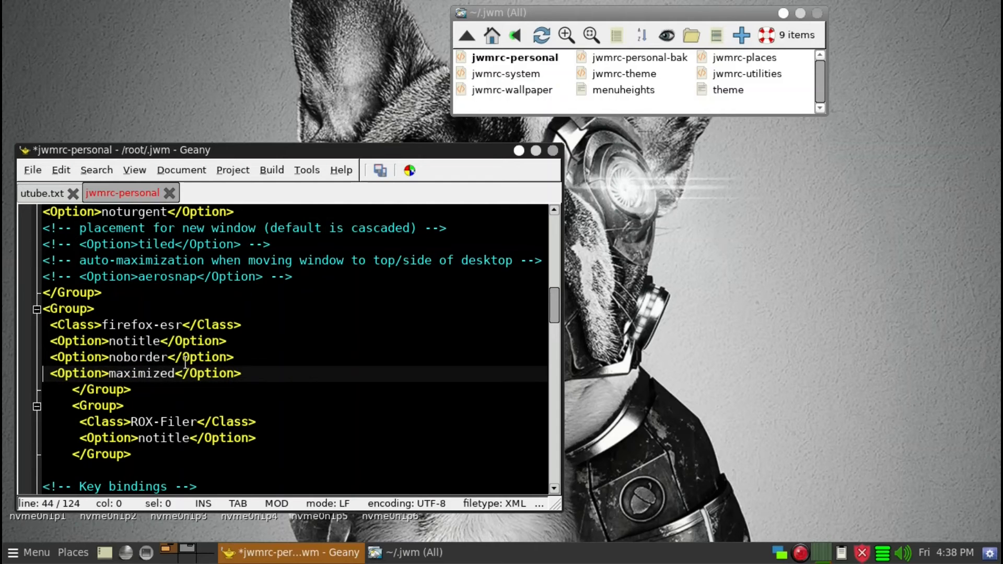
{"action": "key", "text": "Down"}
{"action": "key", "text": "Delete"}
{"action": "key", "text": "Delete"}
{"action": "key", "text": "Delete"}
{"action": "key", "text": "Delete"}
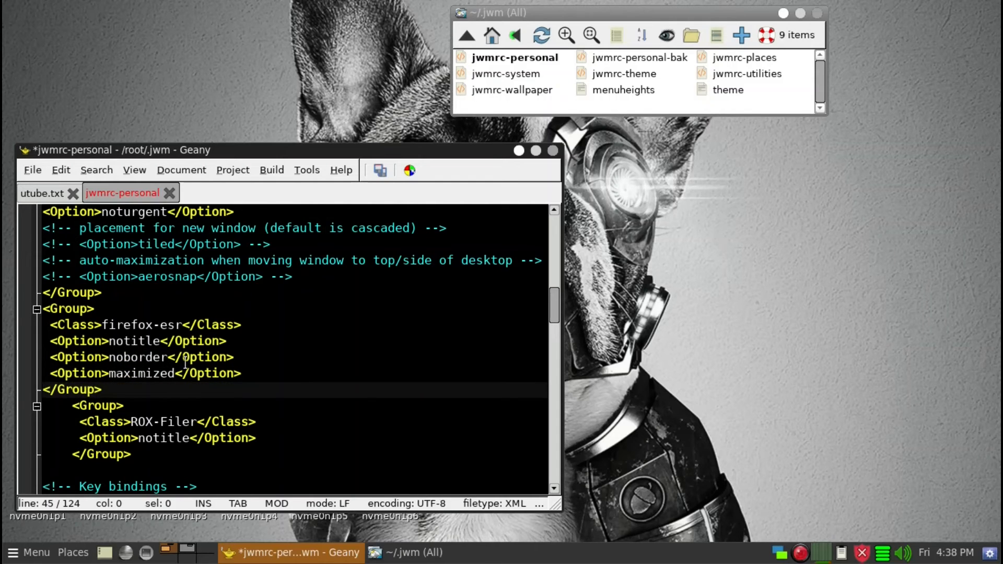
{"action": "key", "text": "Down"}
{"action": "key", "text": "Delete"}
{"action": "key", "text": "Delete"}
{"action": "key", "text": "Delete"}
{"action": "key", "text": "Delete"}
{"action": "key", "text": "Down"}
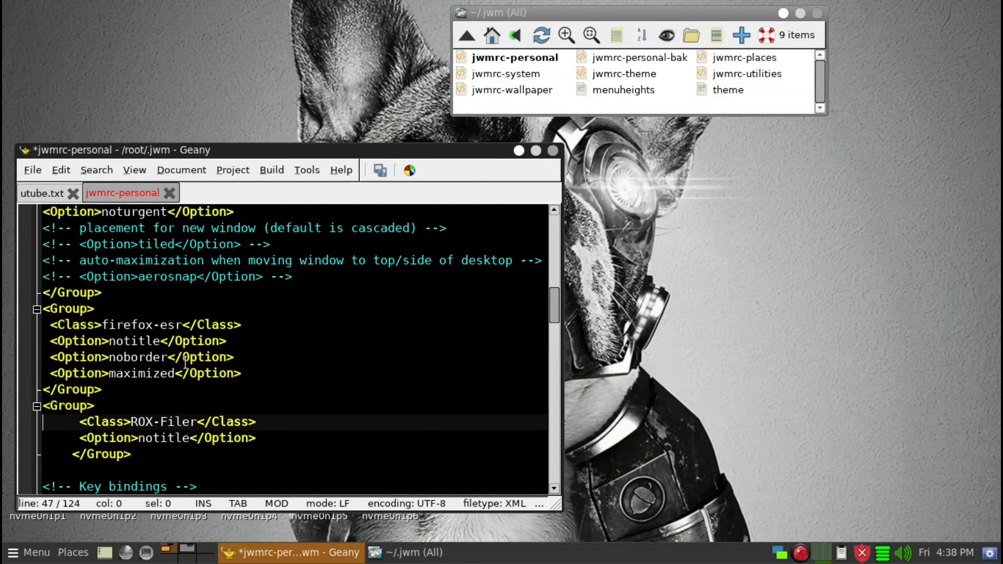
{"action": "key", "text": "Delete"}
{"action": "key", "text": "Delete"}
{"action": "key", "text": "Delete"}
{"action": "key", "text": "Delete"}
{"action": "key", "text": "Down"}
{"action": "key", "text": "Delete"}
{"action": "key", "text": "Delete"}
{"action": "key", "text": "Delete"}
{"action": "key", "text": "Delete"}
{"action": "key", "text": "Down"}
{"action": "key", "text": "Delete"}
{"action": "key", "text": "Delete"}
{"action": "key", "text": "Delete"}
{"action": "key", "text": "Delete"}
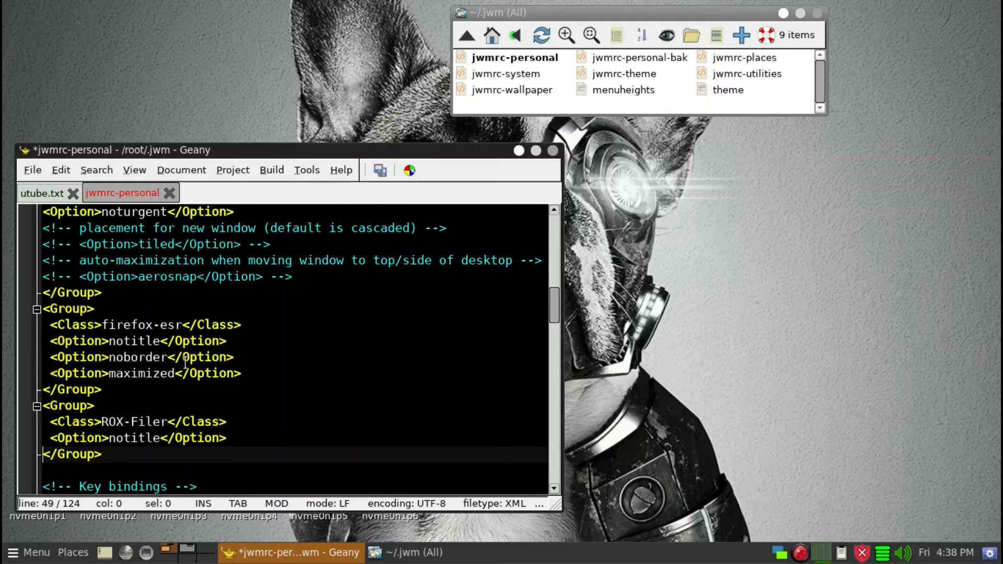
{"action": "left_click", "coordinate": [379, 171]}
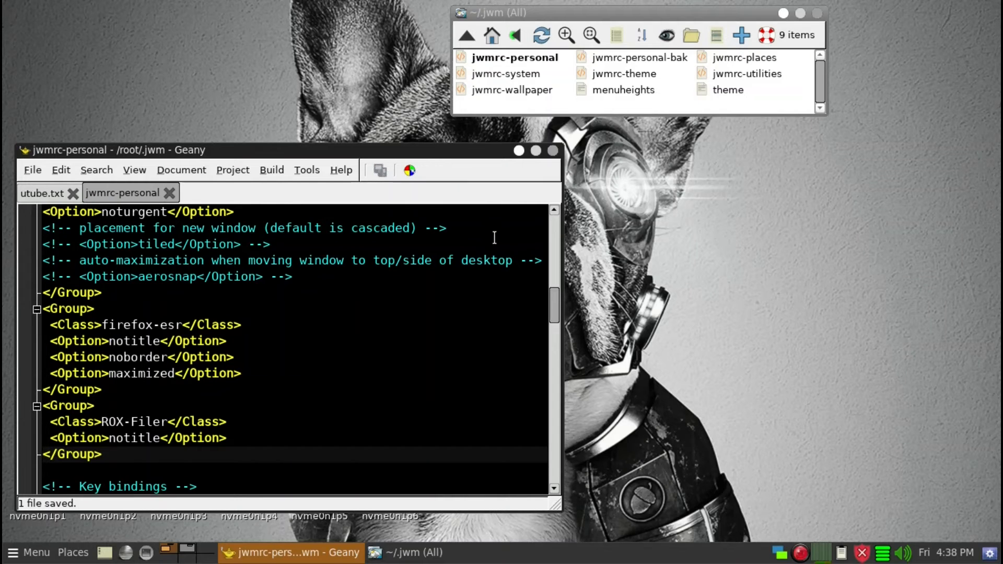
Open a terminal, run jwm -restart & to reload the window manager, and close the terminal
{"action": "key", "text": "ctrl+alt+t"}
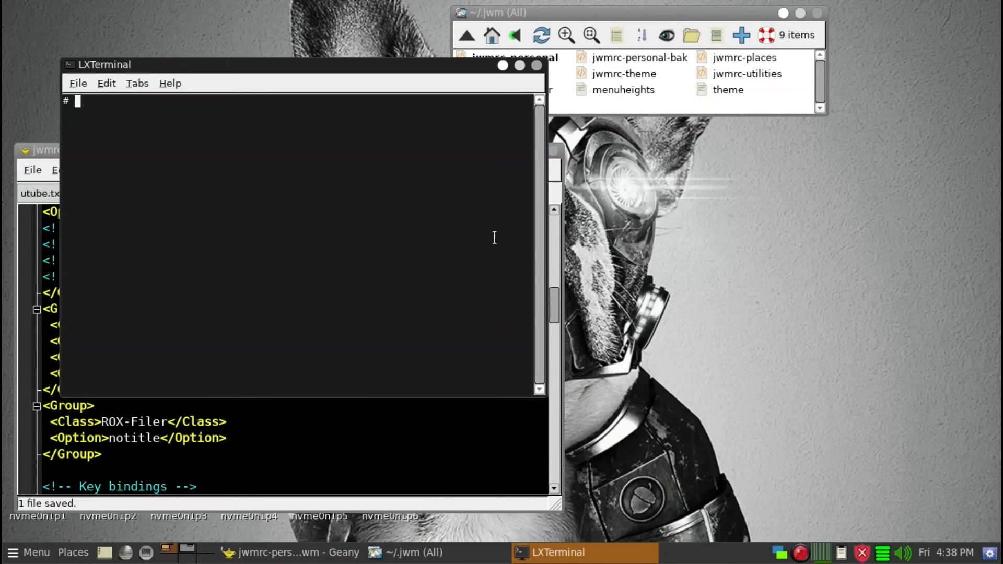
{"action": "type", "text": "jwm -restart &"}
{"action": "key", "text": "Return"}
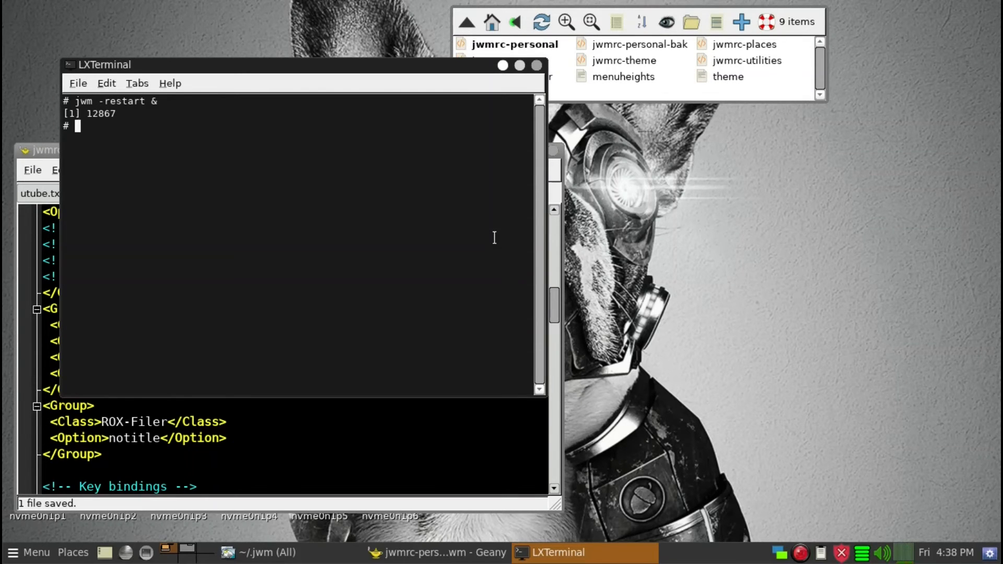
{"action": "left_click", "coordinate": [538, 66]}
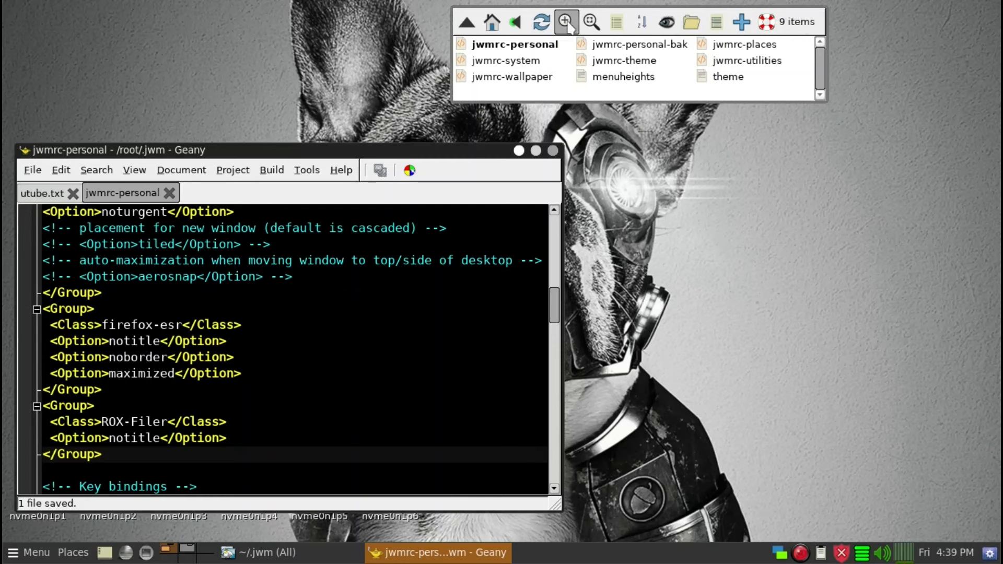
In the ROX-Filer options under Tools/Minibuffer, set the toolbar type to No toolbar and confirm
{"action": "right_click", "coordinate": [773, 87]}
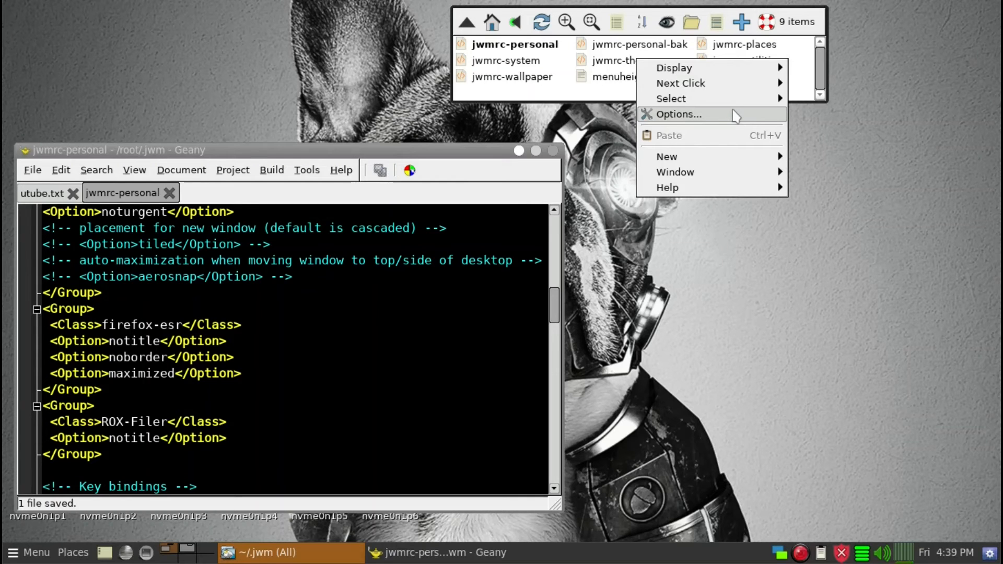
{"action": "left_click", "coordinate": [735, 115]}
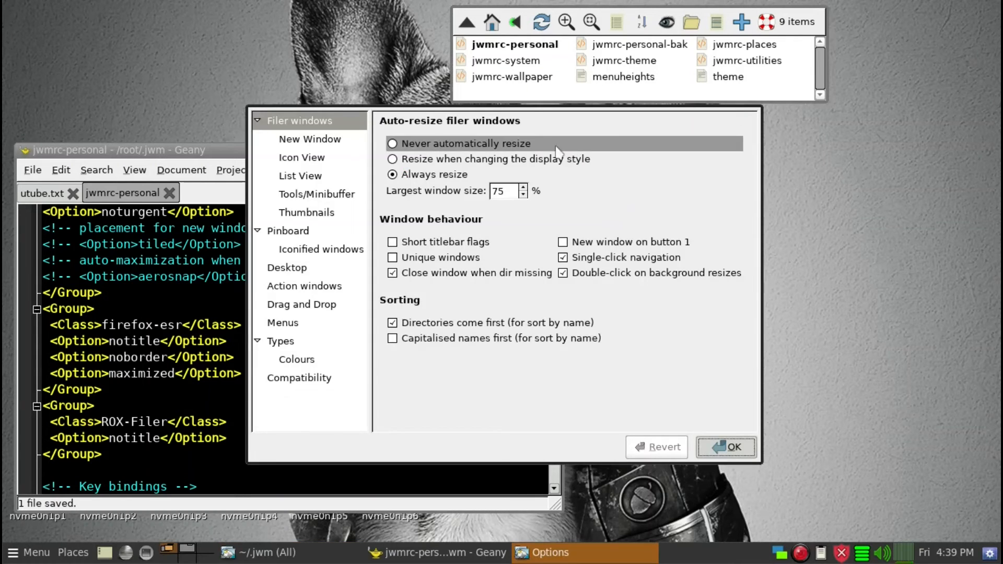
{"action": "left_click", "coordinate": [299, 198]}
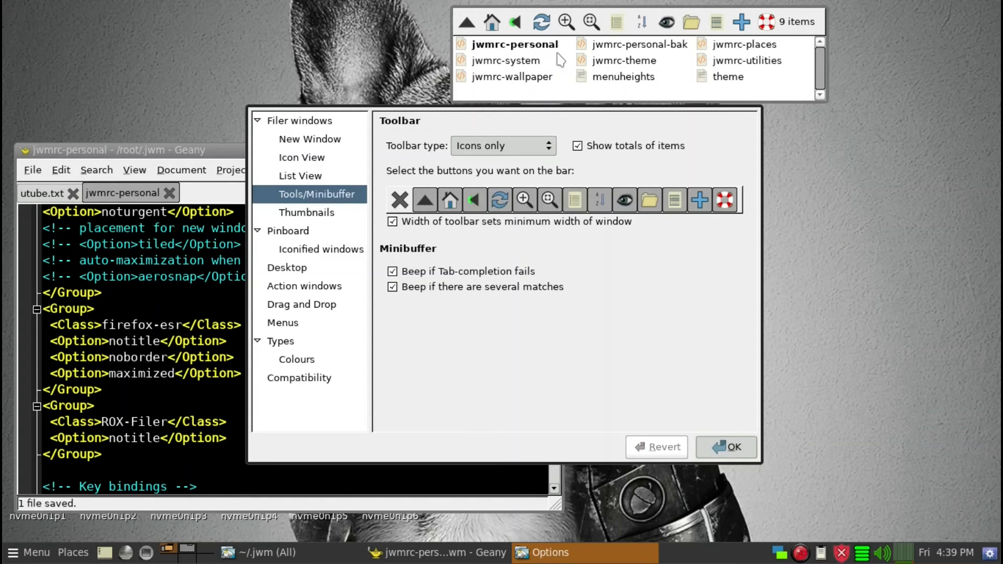
{"action": "left_click", "coordinate": [510, 146]}
{"action": "left_click", "coordinate": [508, 134]}
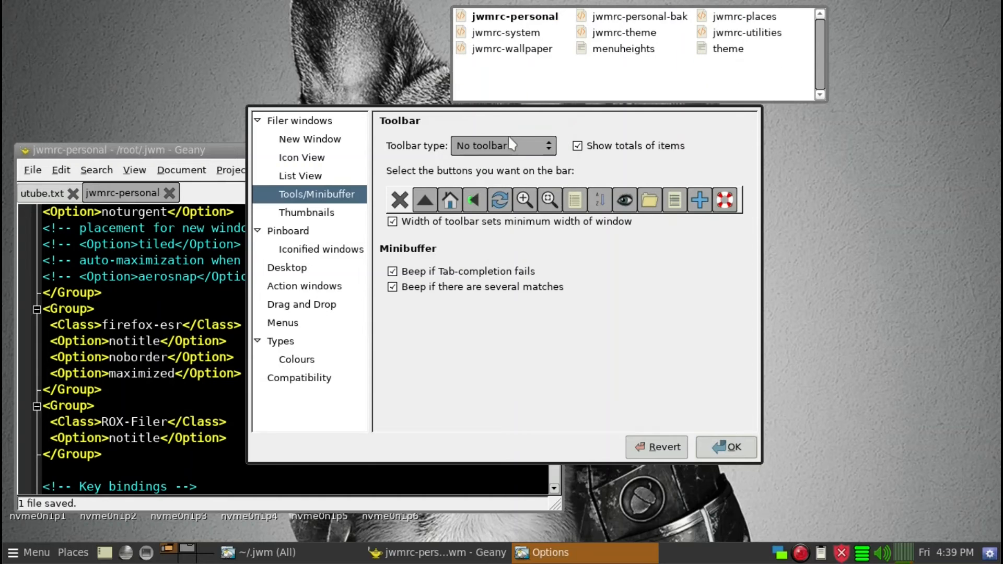
{"action": "left_click", "coordinate": [716, 447]}
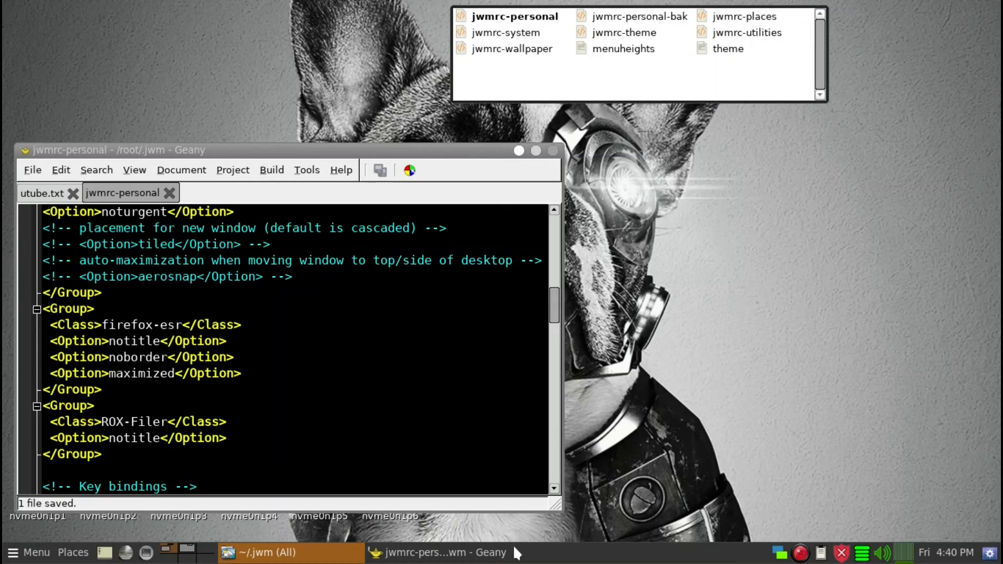
In the notes file, correct the path to /root/.jwm/jwmrc-personal and save it
{"action": "left_click", "coordinate": [181, 555]}
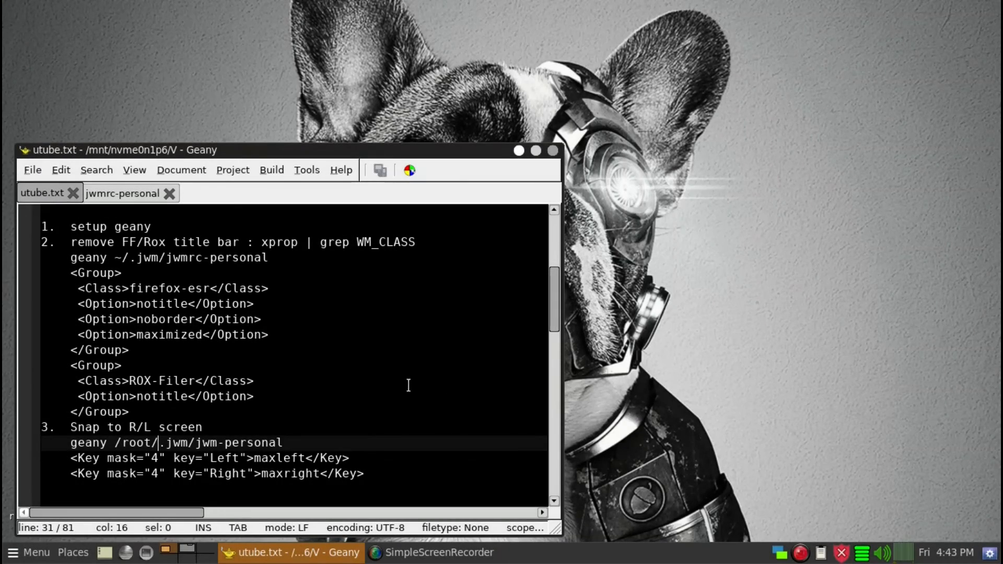
{"action": "double_click", "coordinate": [220, 443]}
{"action": "key", "text": "Left"}
{"action": "type", "text": "ar"}
{"action": "key", "text": "BackSpace"}
{"action": "key", "text": "BackSpace"}
{"action": "type", "text": "rc"}
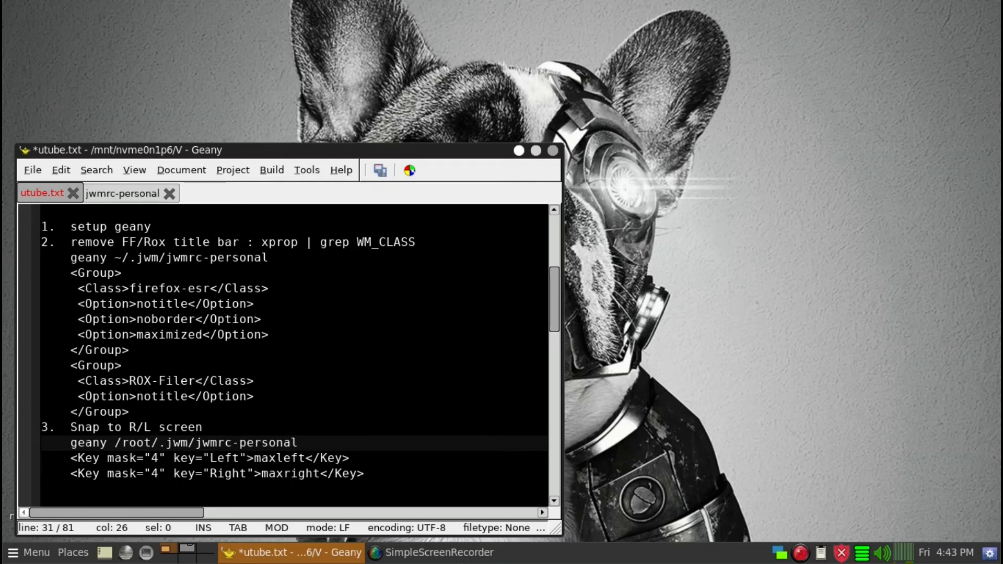
{"action": "left_click", "coordinate": [380, 171]}
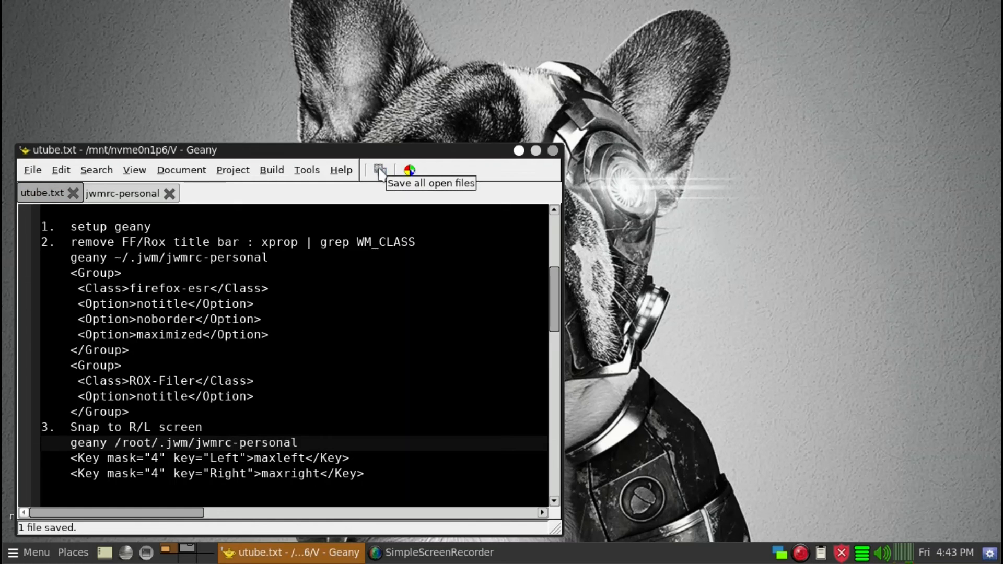
Open a home ROX-Filer window and move it to the upper right of the desktop
{"action": "key", "text": "super+e"}
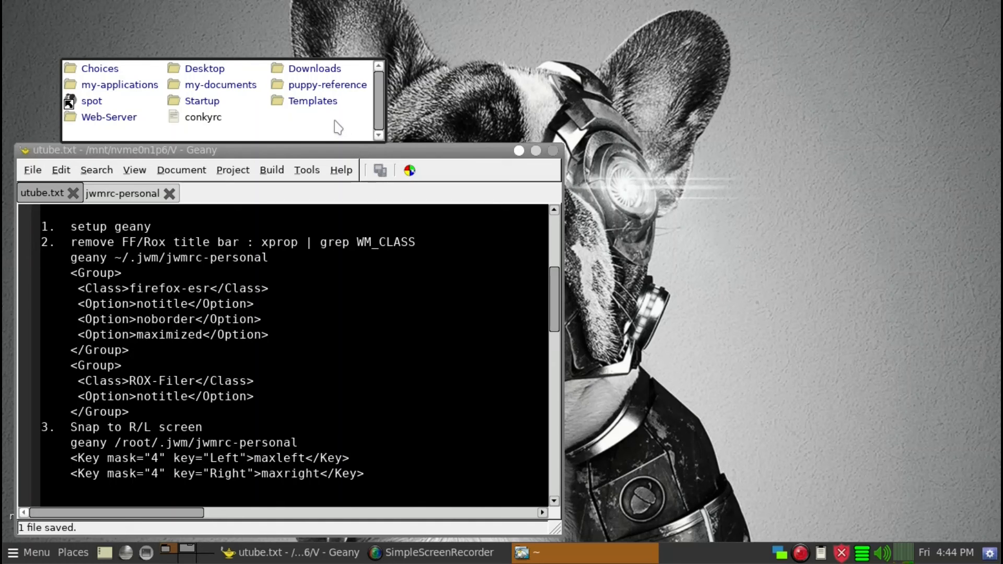
{"action": "left_click_drag", "start_coordinate": [336, 120], "coordinate": [342, 120]}
{"action": "left_click_drag", "start_coordinate": [494, 96], "coordinate": [885, 91]}
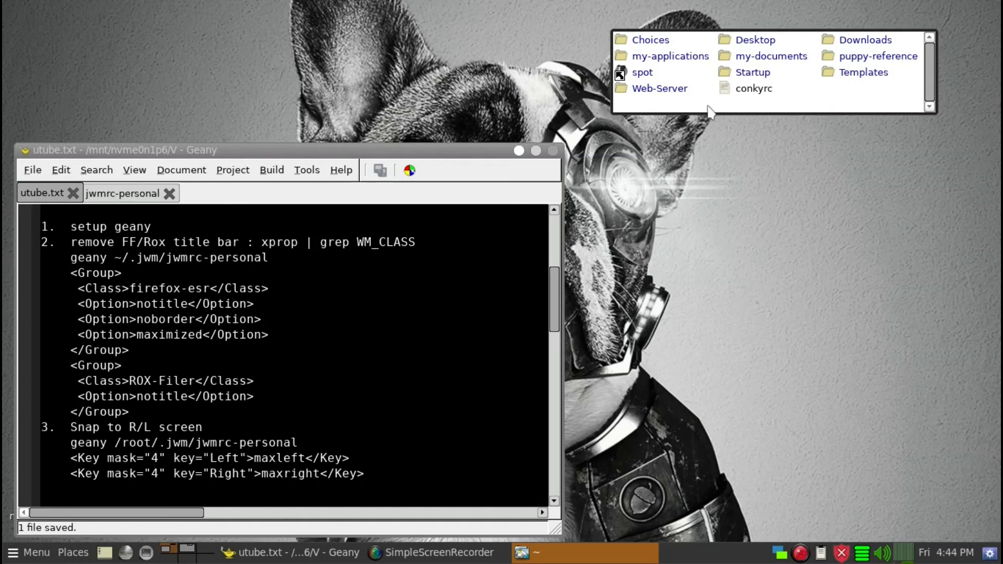
Test the ROX-Filer window snapping: left half, right half, maximize, then restore
{"action": "key", "text": "super+Left"}
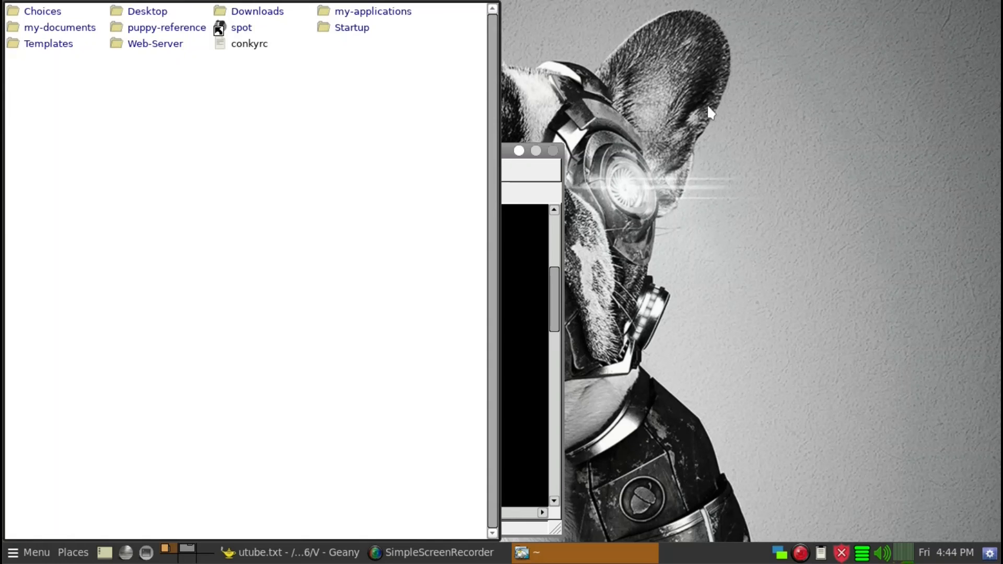
{"action": "key", "text": "super+Right"}
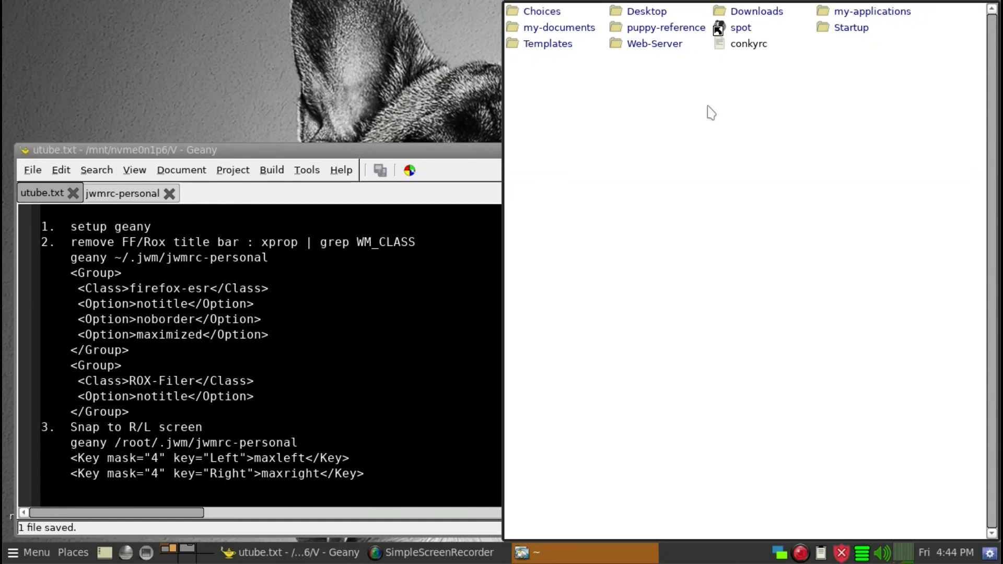
{"action": "key", "text": "super+Up"}
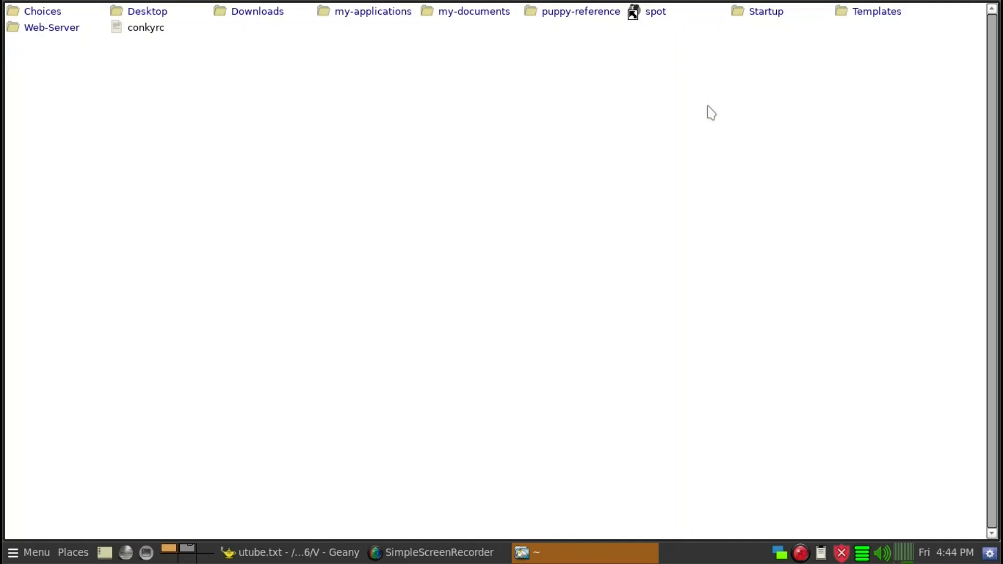
{"action": "key", "text": "super+Down"}
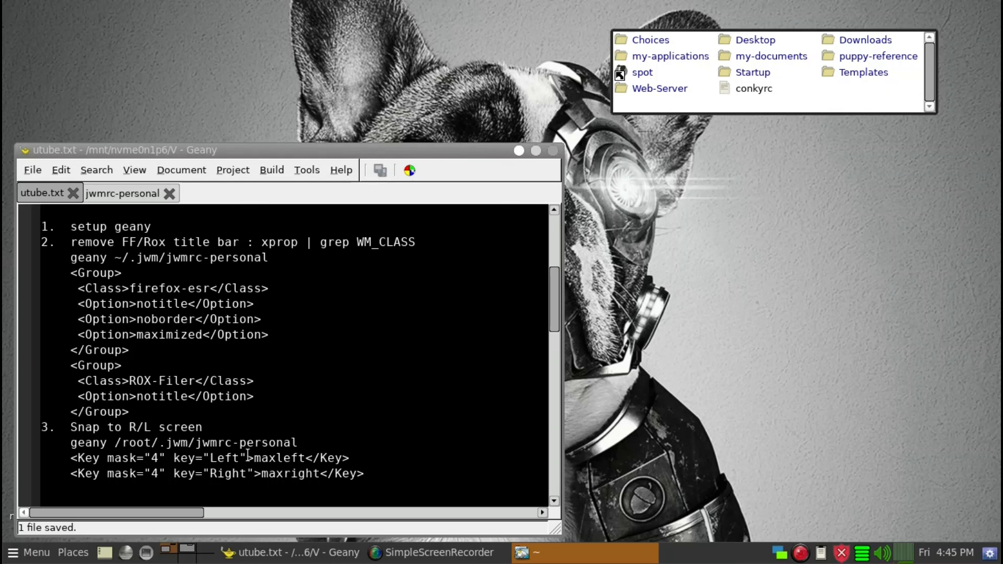
{"action": "left_click", "coordinate": [147, 194]}
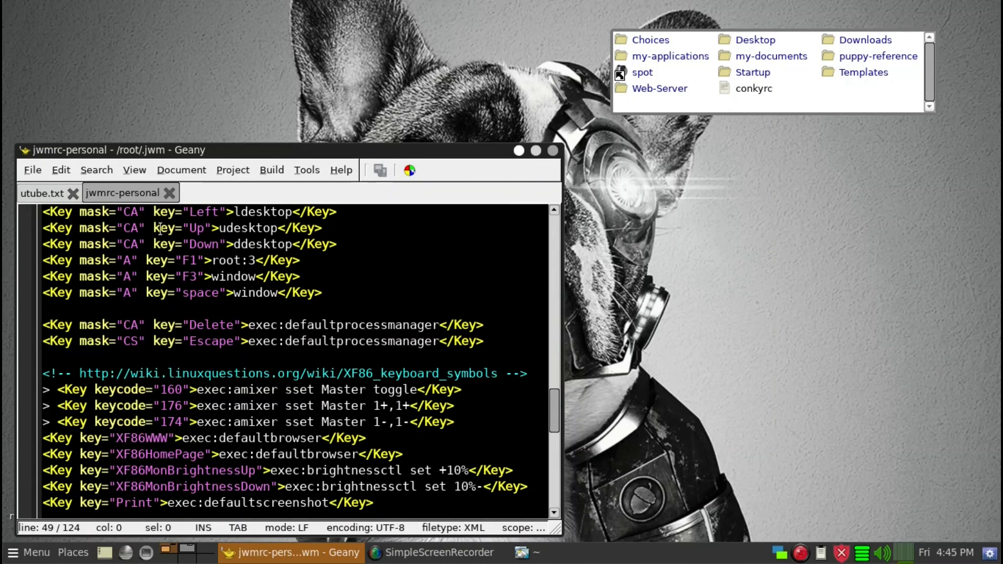
{"action": "left_click", "coordinate": [30, 195]}
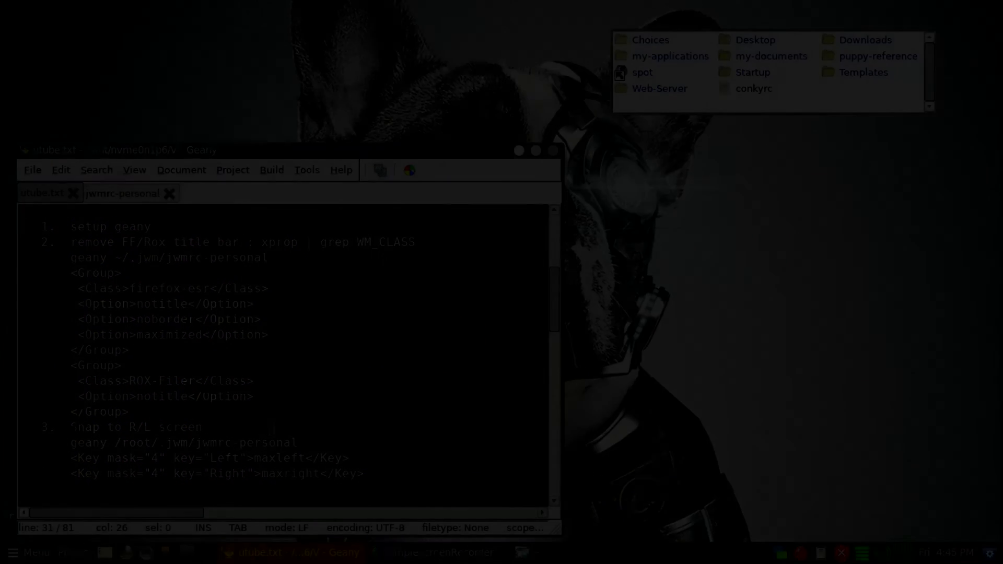